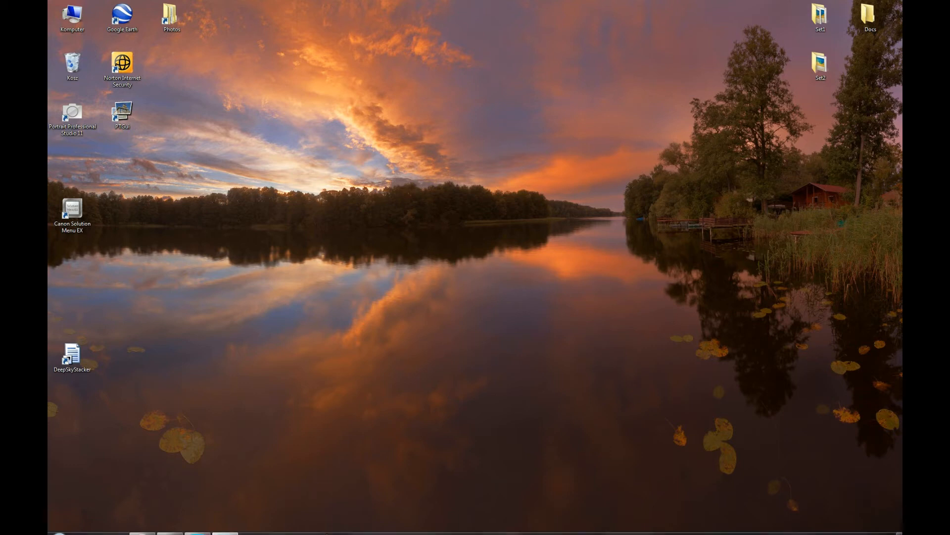
Switch to the Opera browser and open the hdrsoft.com website.
mouse_move(178, 528)
click(143, 526)
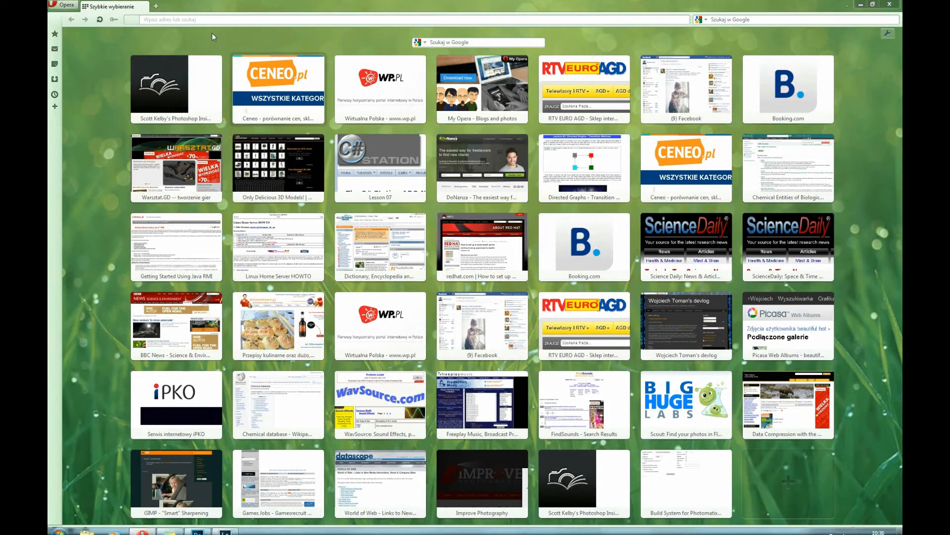
text(hdrsoft.co)
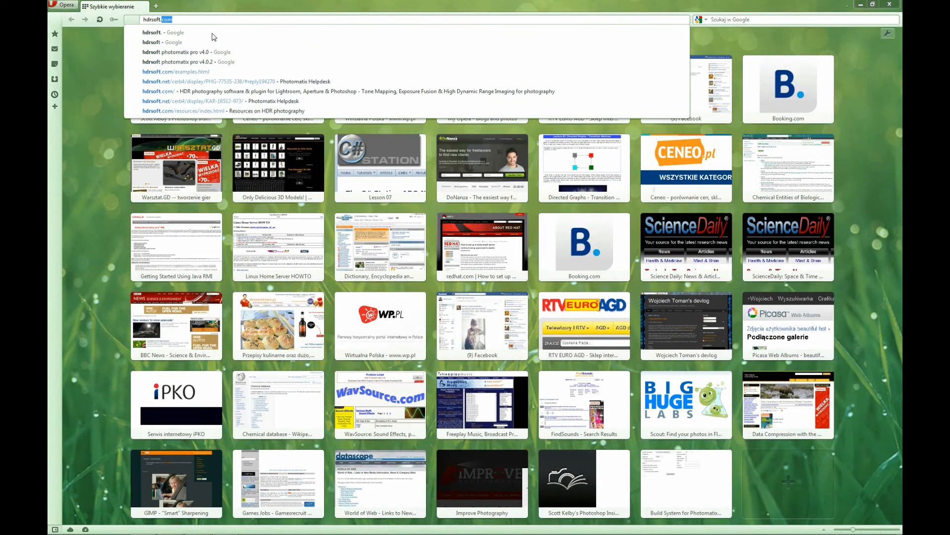
text(m)
key(Return)
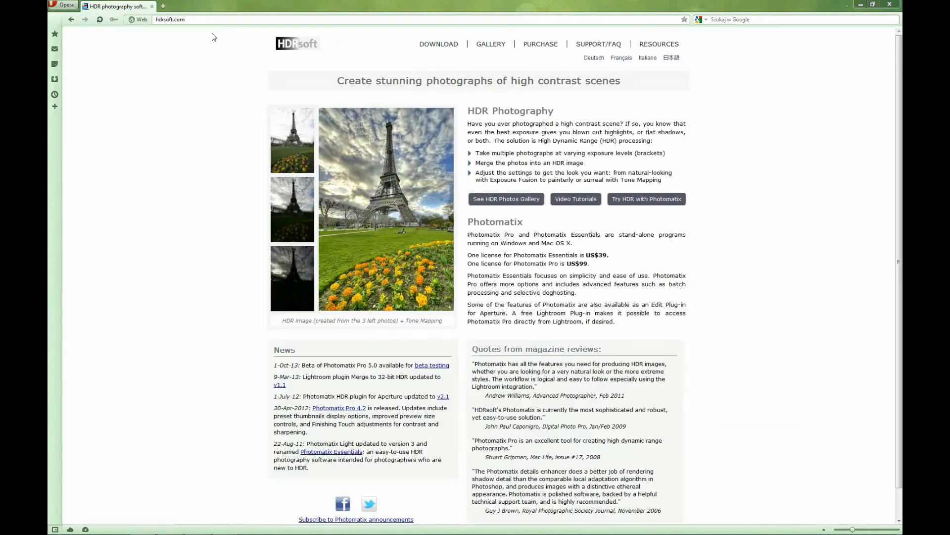
Look over the Photomatix Pro versions offered on the site's download page, then return to the homepage.
click(443, 48)
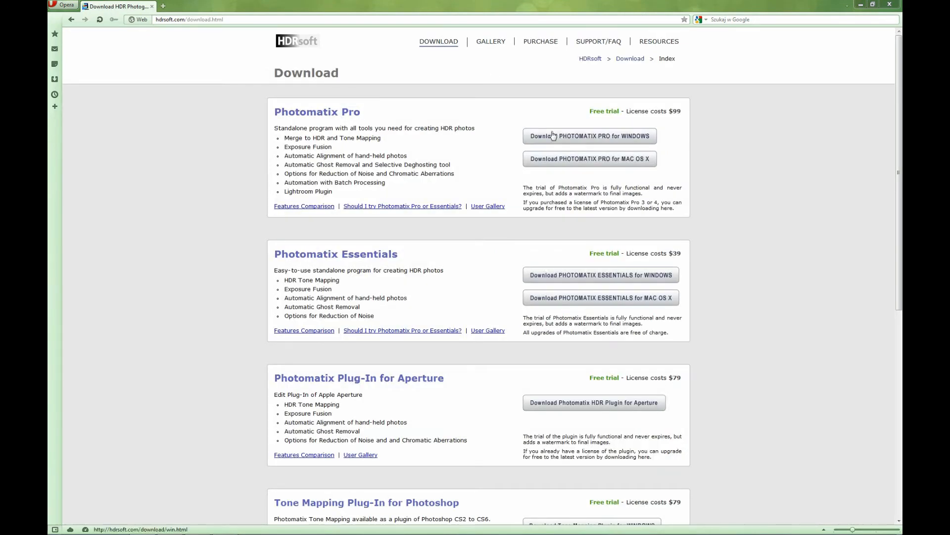
click(550, 165)
click(303, 49)
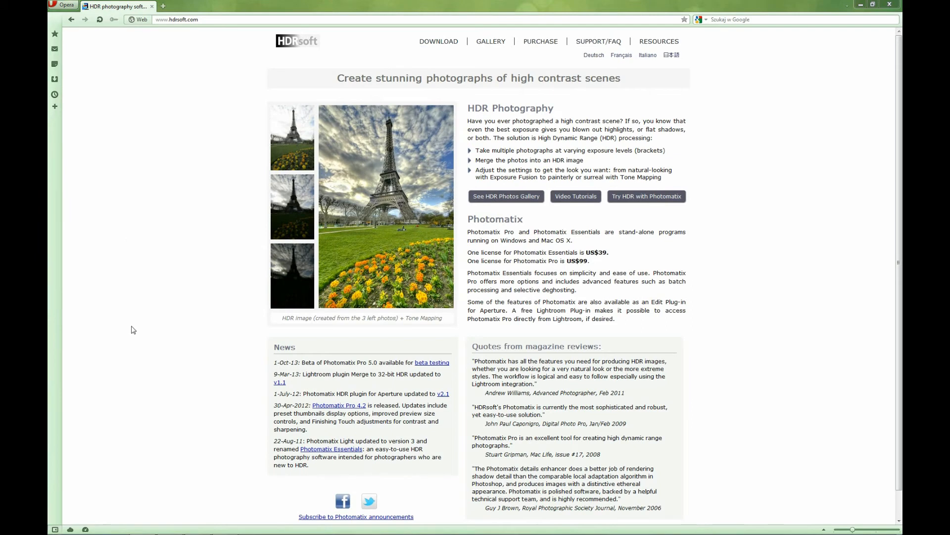
Accept the beta testing conditions, then download and run the Photomatix Pro 5.0 Beta 4 installer for Windows 64-bit.
click(435, 367)
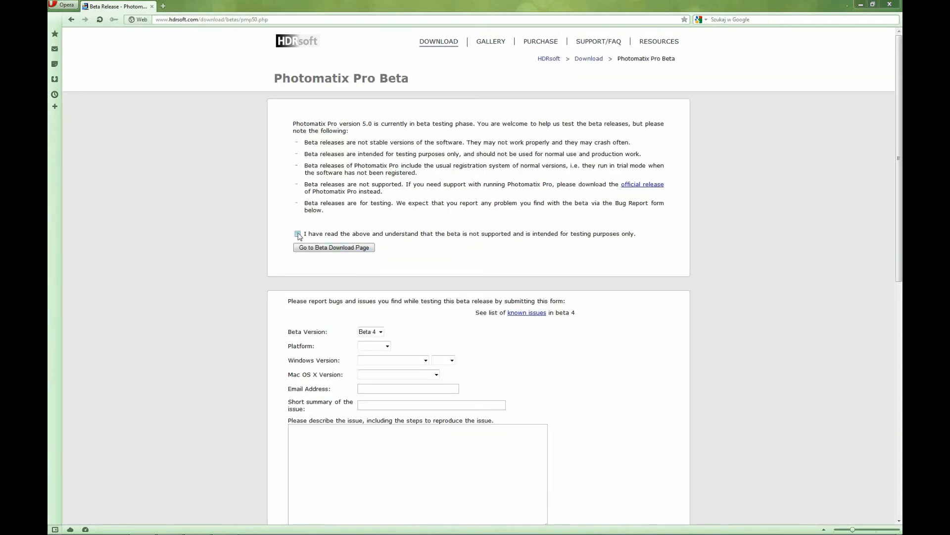
click(297, 233)
click(318, 247)
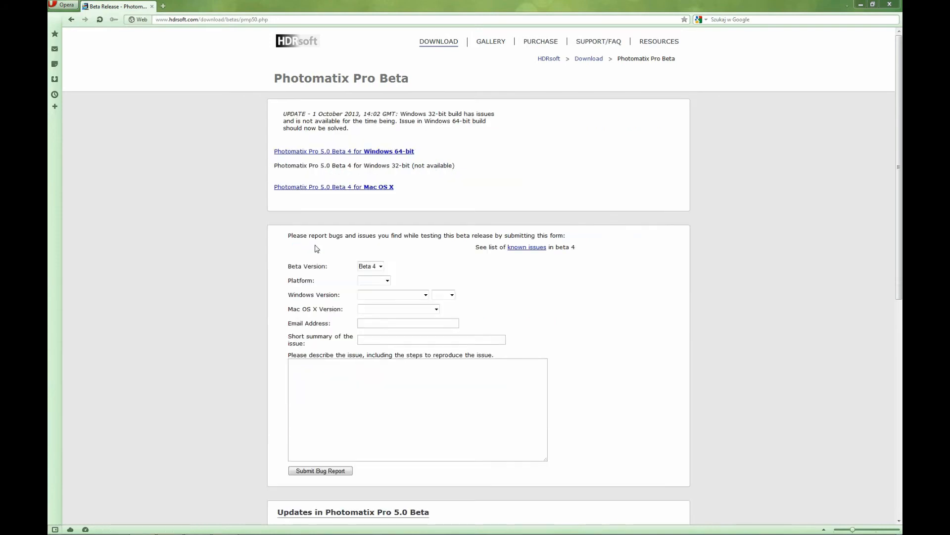
click(363, 152)
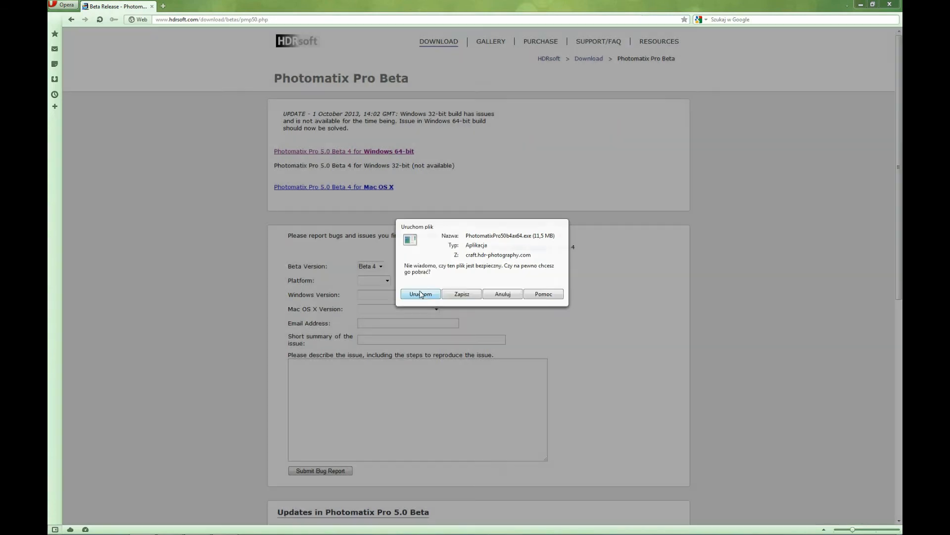
click(420, 295)
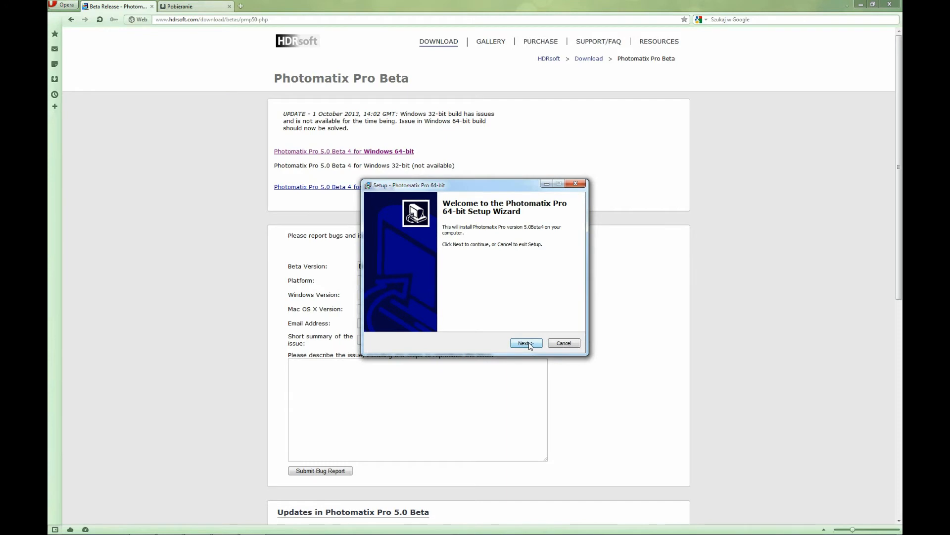
Install Photomatix Pro 64-bit in the suggested folder with the Lightroom Export Plug-in, and launch it when setup finishes.
click(529, 343)
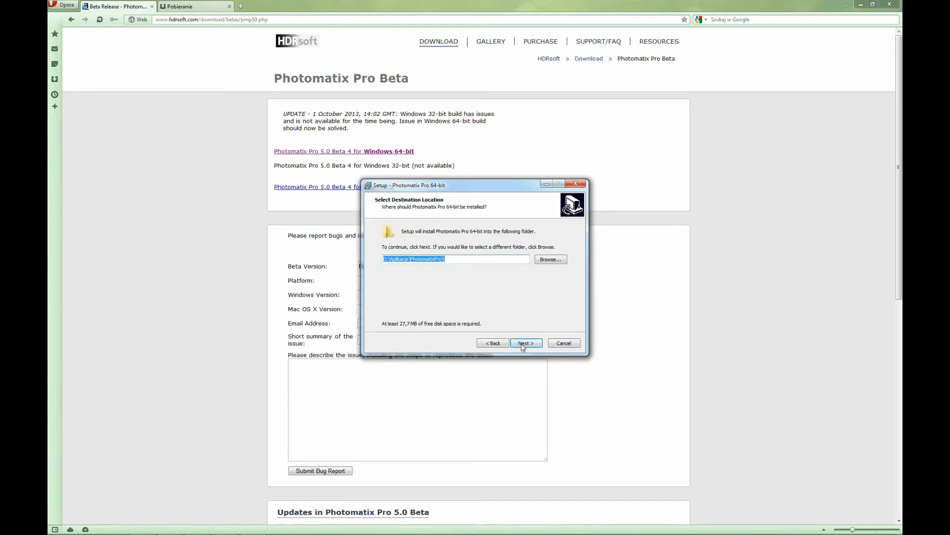
click(530, 346)
click(530, 347)
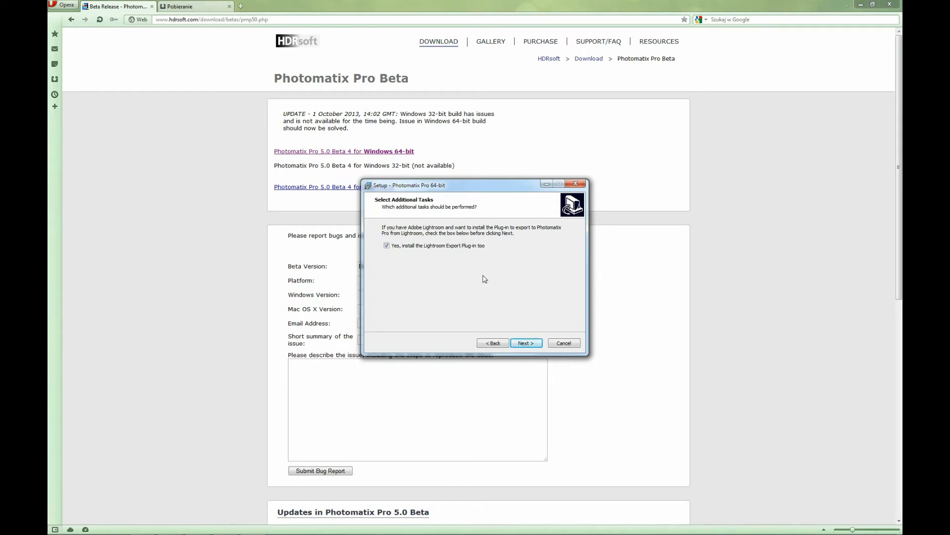
click(526, 343)
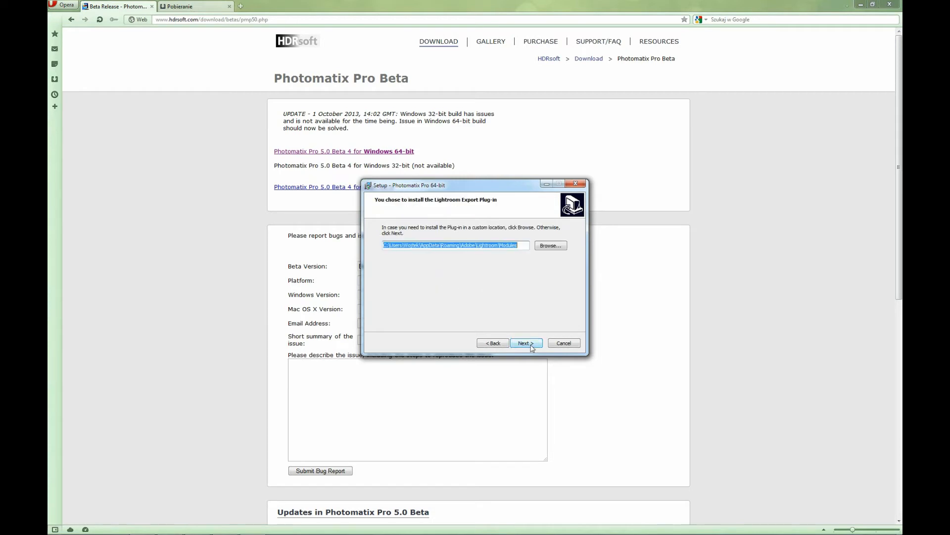
click(526, 343)
click(526, 343)
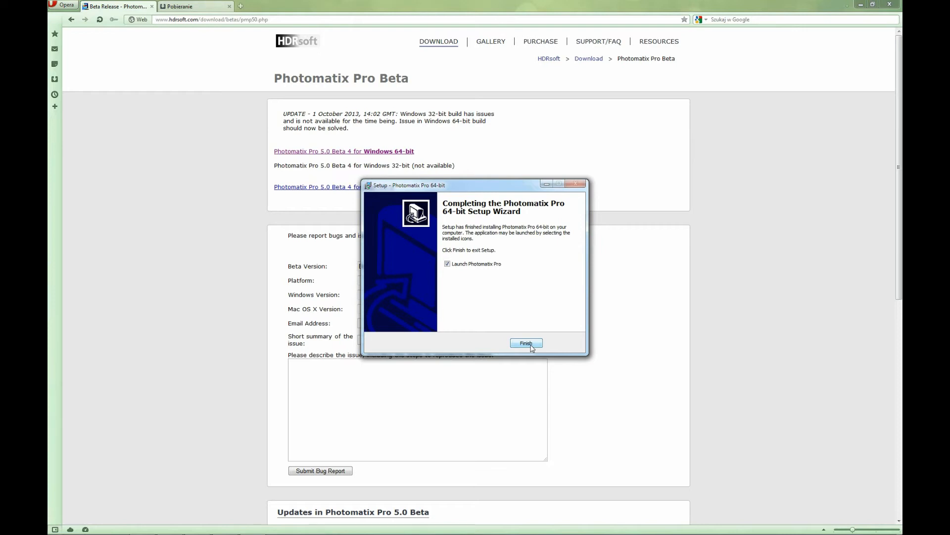
click(530, 344)
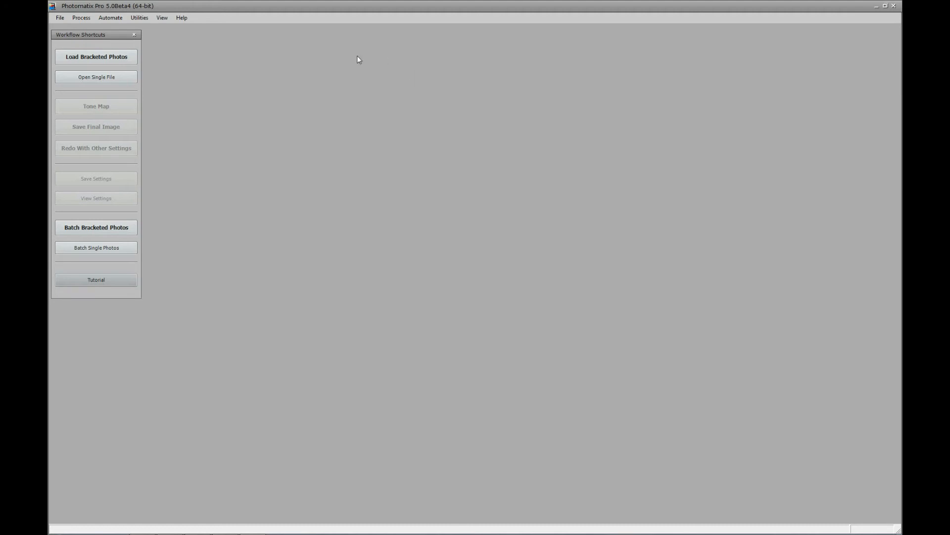
Load IMG_0993.CR2, IMG_0994.CR2 and IMG_0995.CR2 from the desktop folder Set1 as bracketed photos, with Show 32-bit unprocessed image enabled.
click(113, 57)
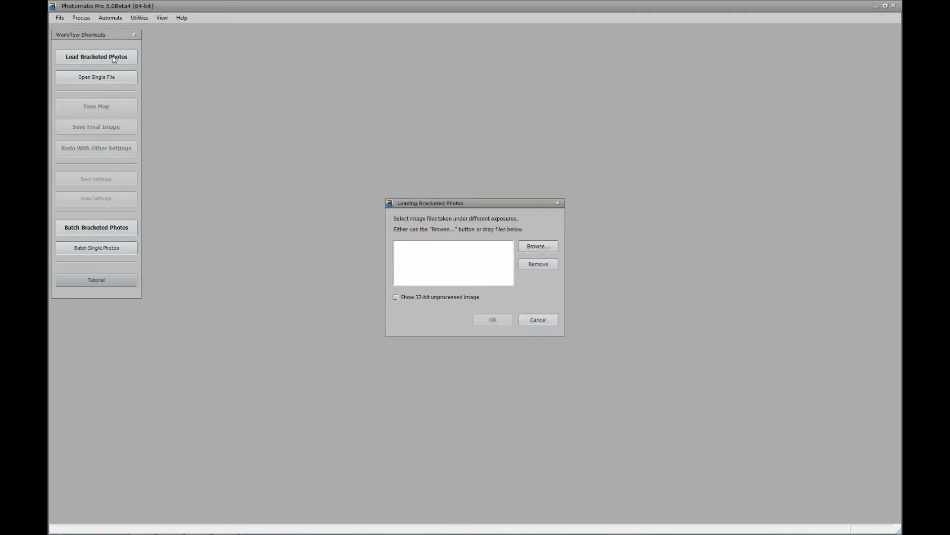
click(544, 250)
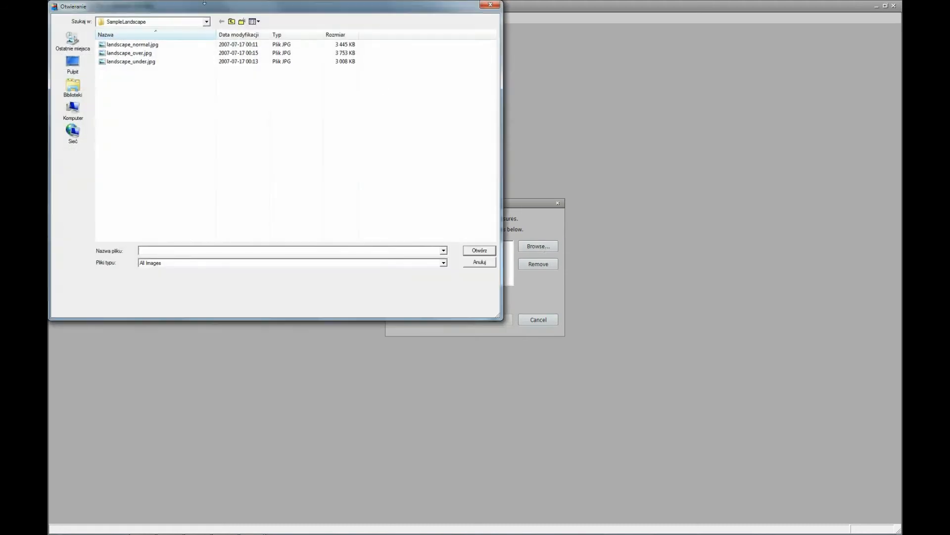
click(73, 63)
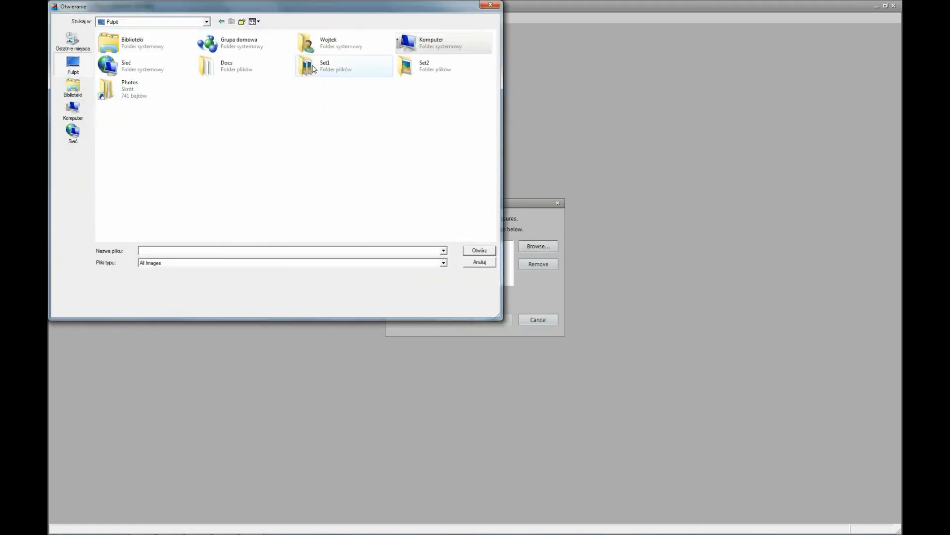
double_click(312, 68)
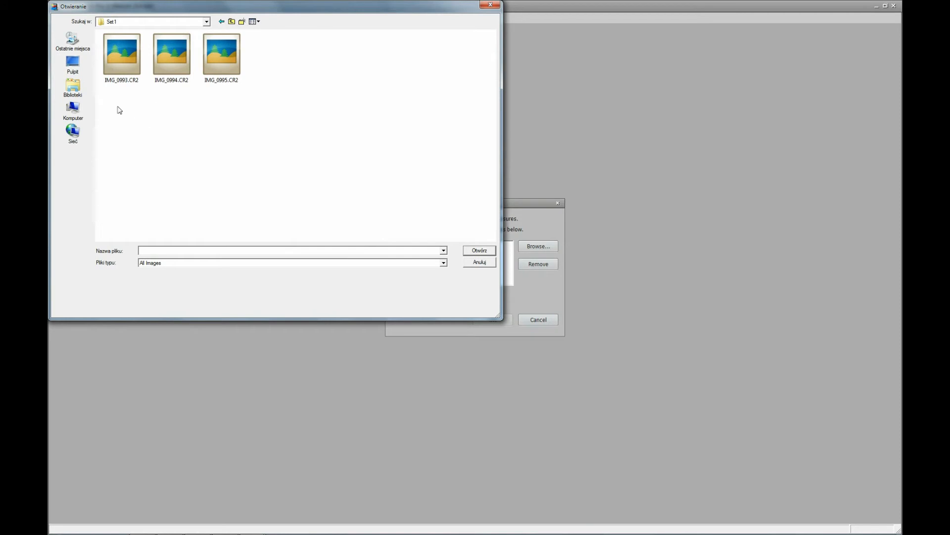
click(124, 65)
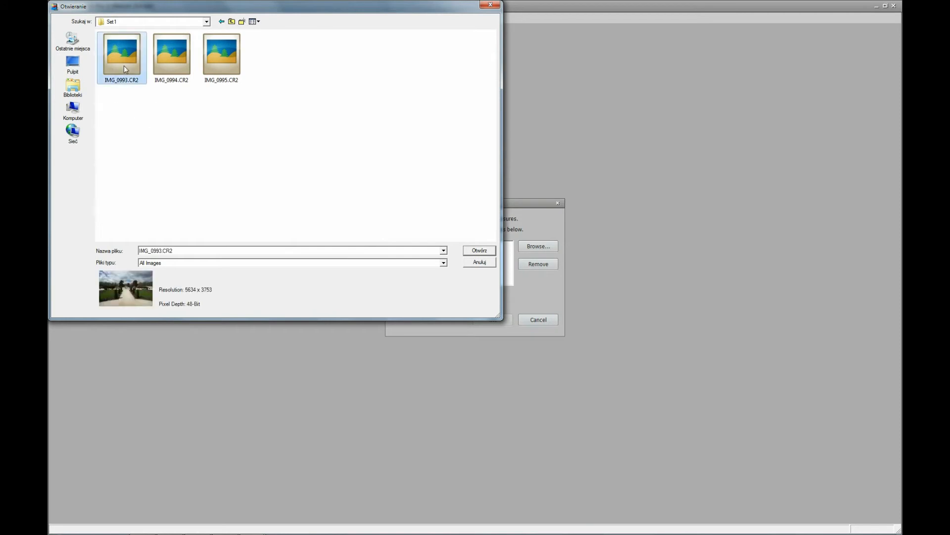
key(ctrl+a)
key(Return)
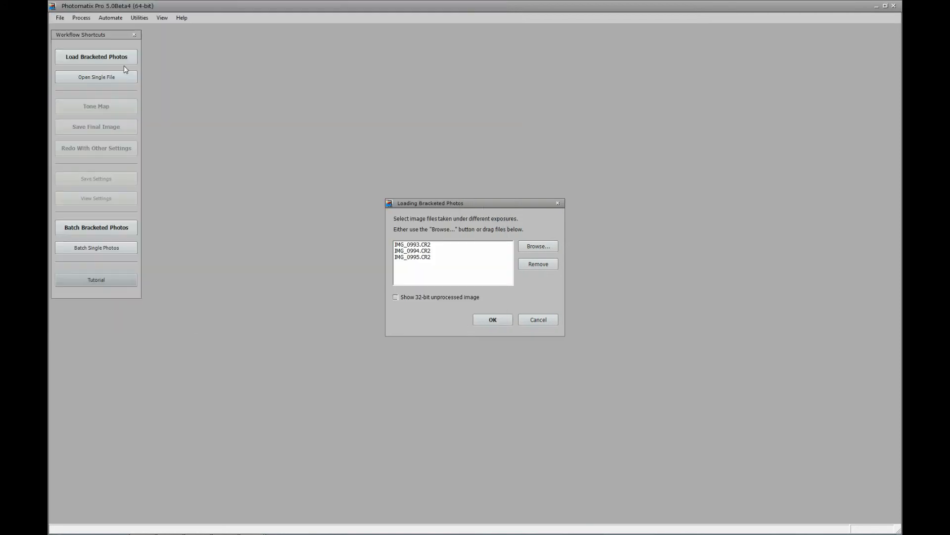
click(405, 298)
click(490, 319)
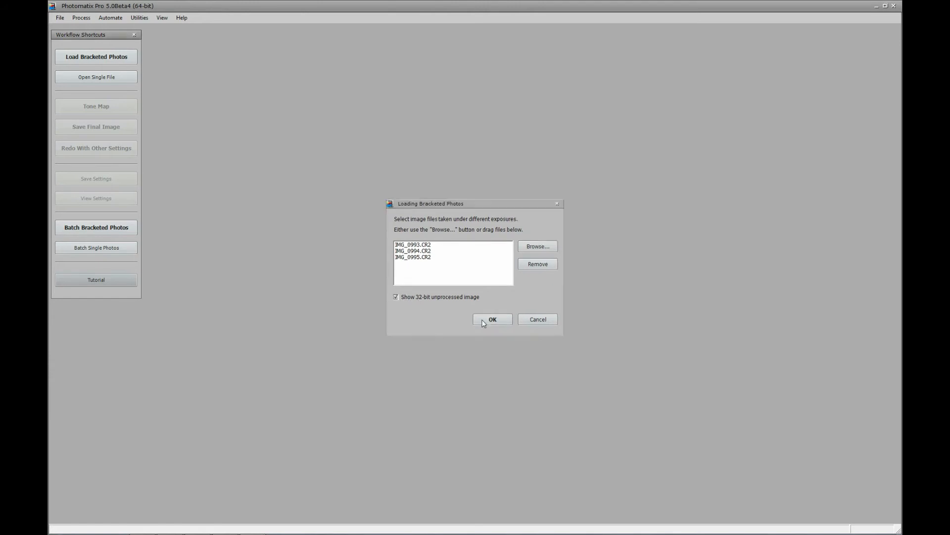
Enable alignment of the source images in the preprocessing options, using the hand-held method.
drag(424, 161, 430, 107)
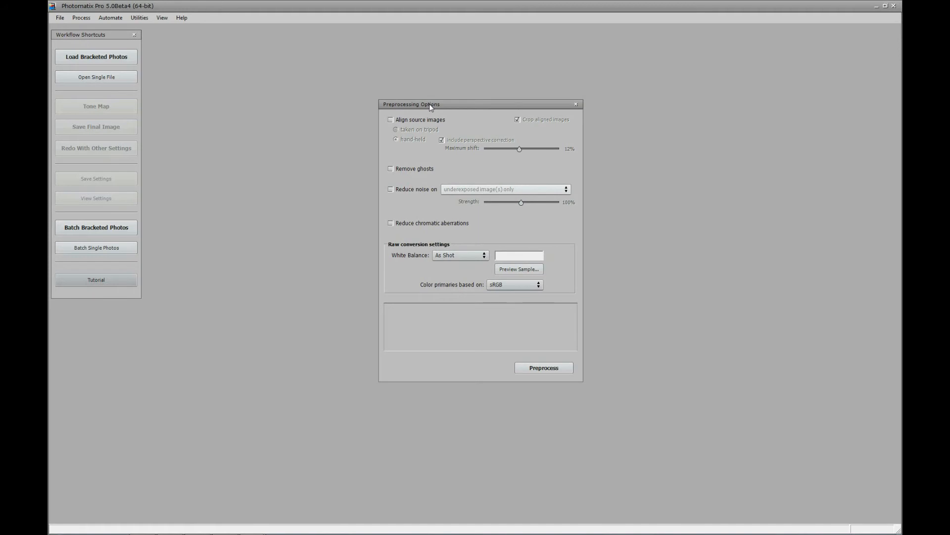
mouse_move(418, 121)
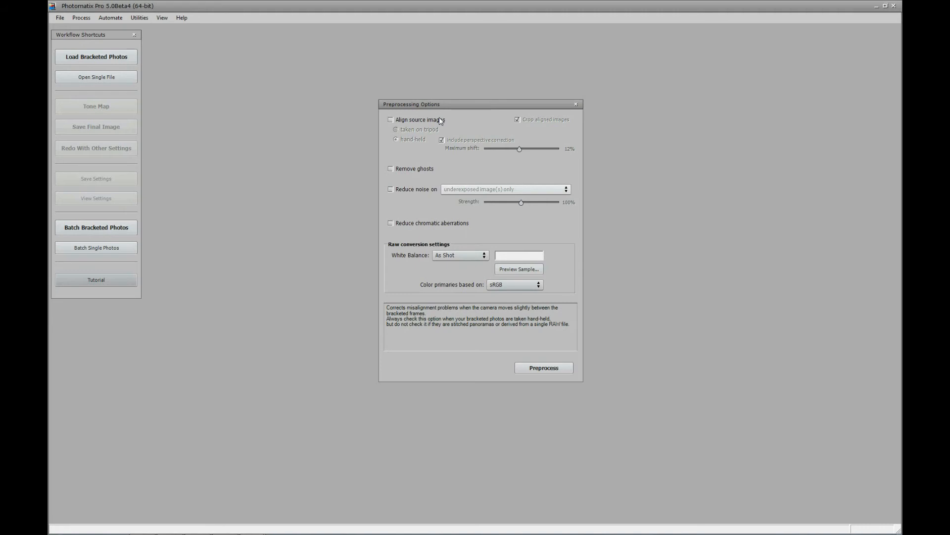
click(419, 124)
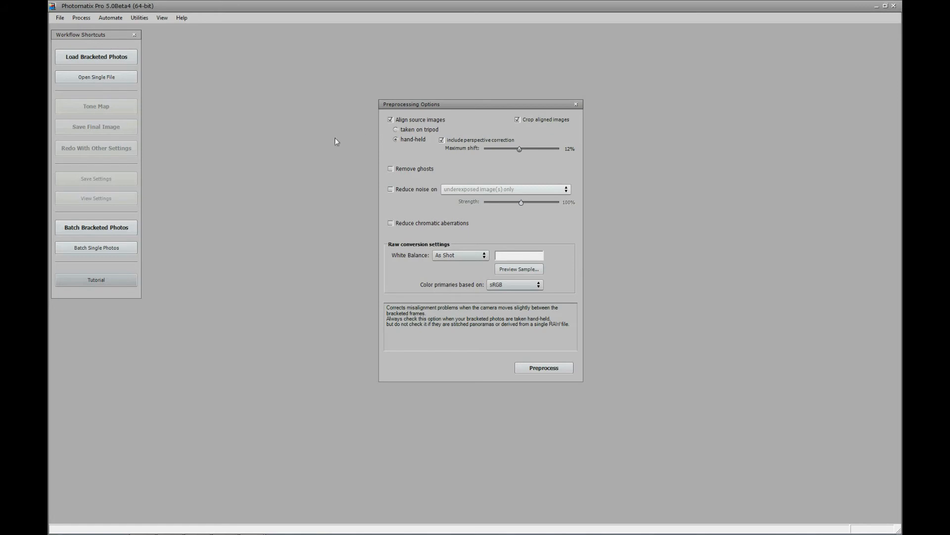
click(397, 129)
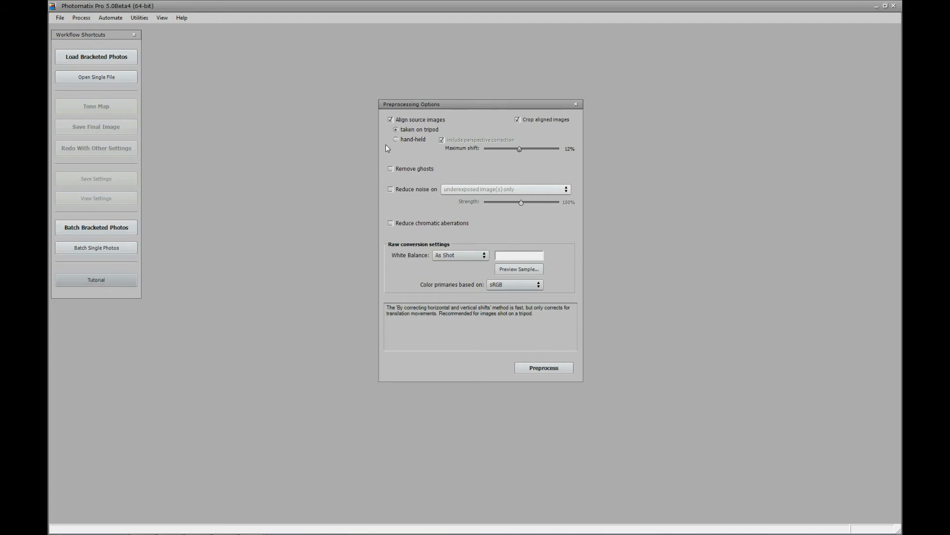
click(396, 140)
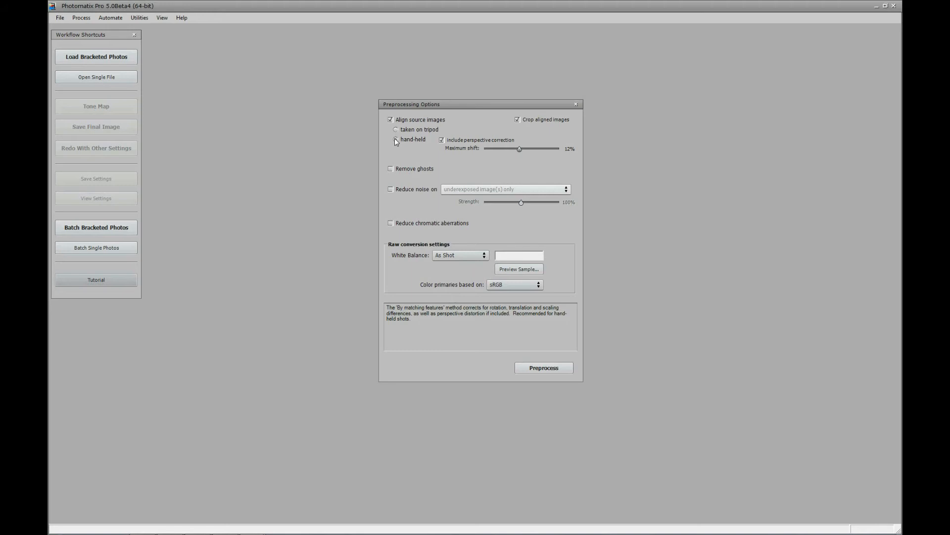
Enable noise reduction on underexposed images only, and turn on the reduction of chromatic aberrations.
mouse_move(397, 168)
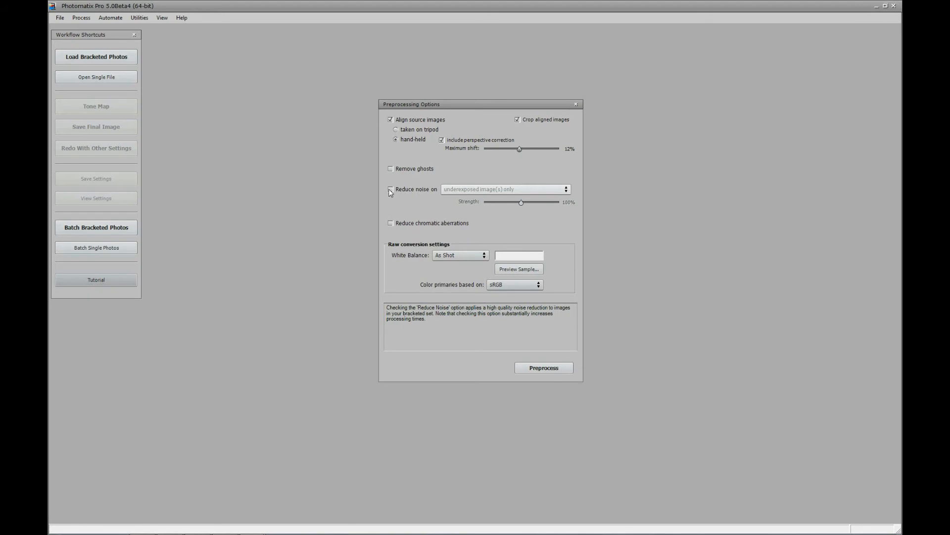
click(391, 189)
click(461, 190)
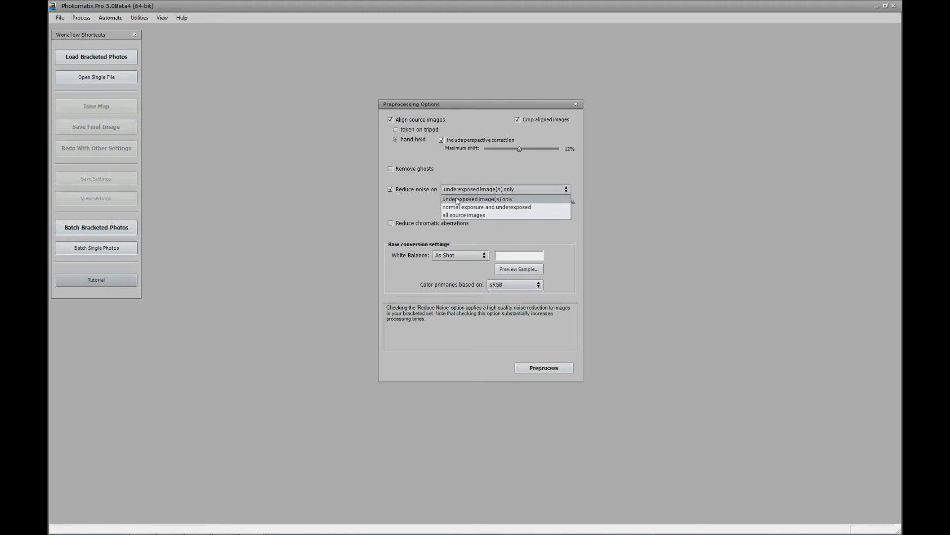
click(457, 199)
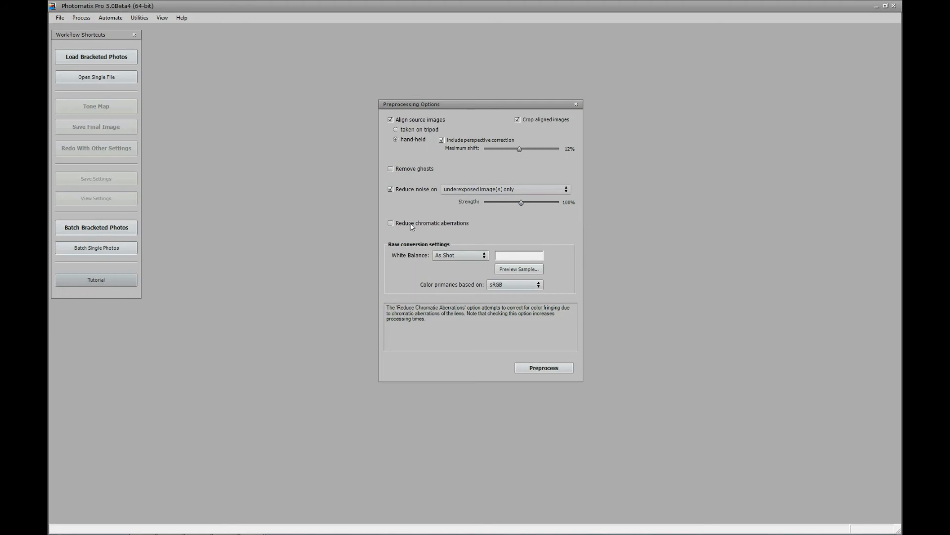
click(391, 224)
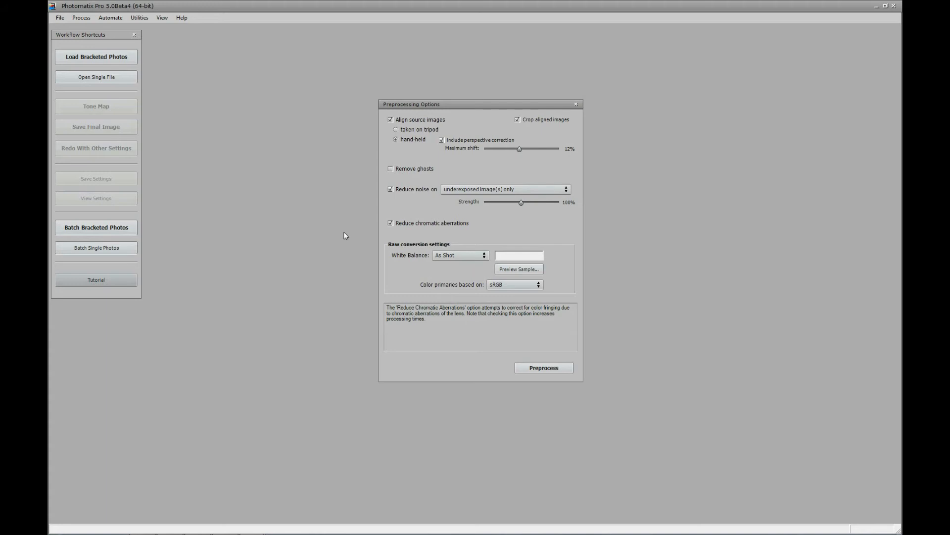
Keep the raw conversion at As Shot white balance and sRGB color primaries, and preprocess the bracketed photos.
click(442, 256)
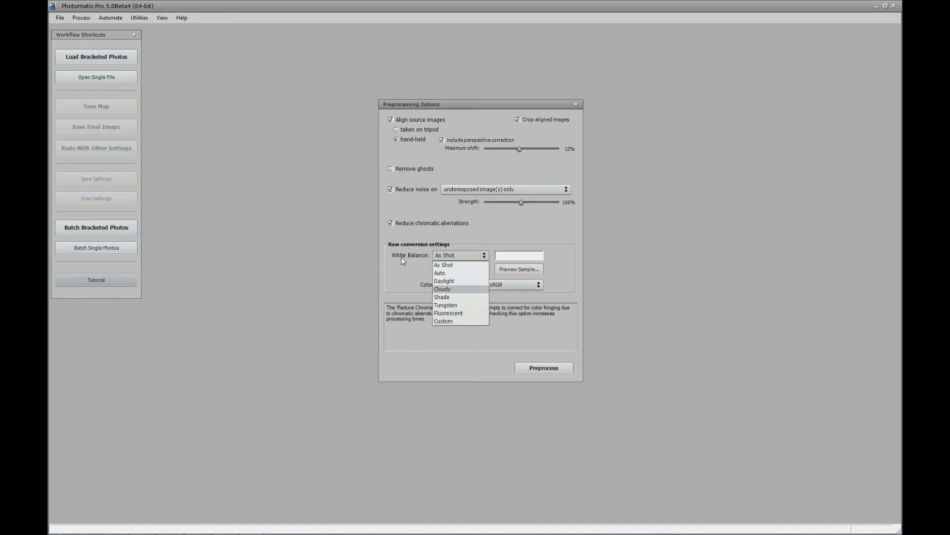
click(448, 266)
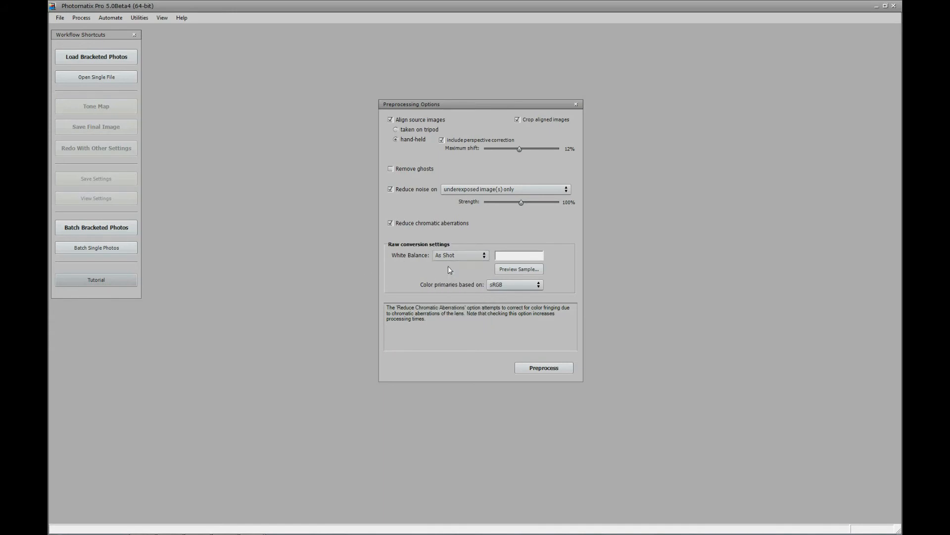
click(502, 285)
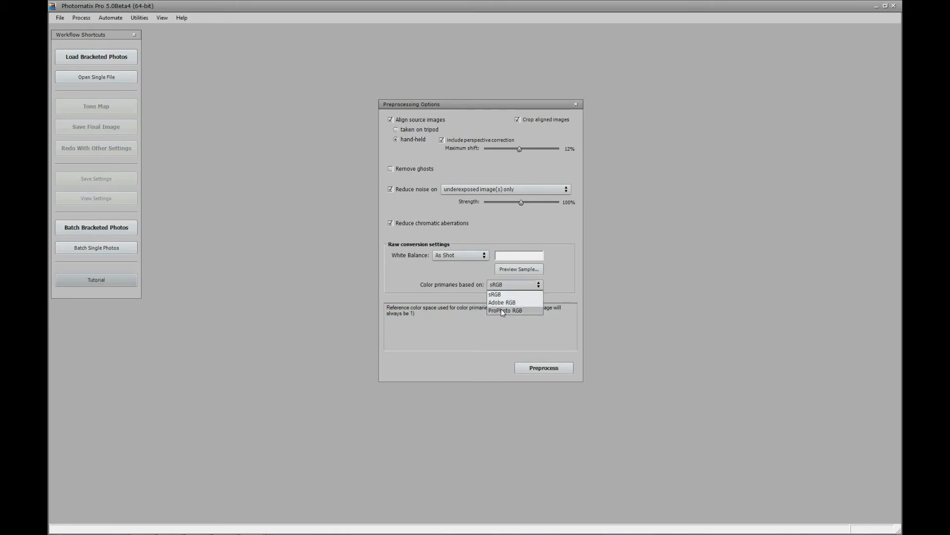
click(572, 285)
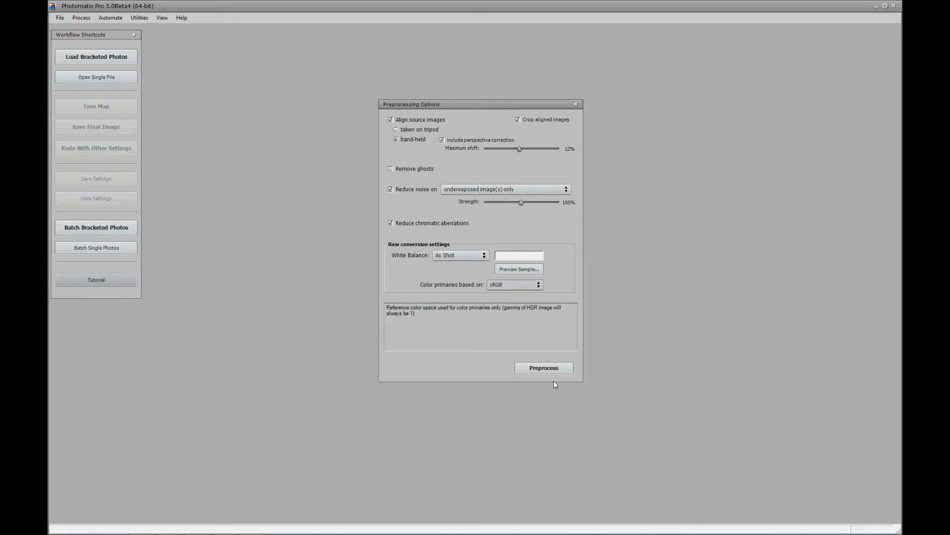
click(544, 367)
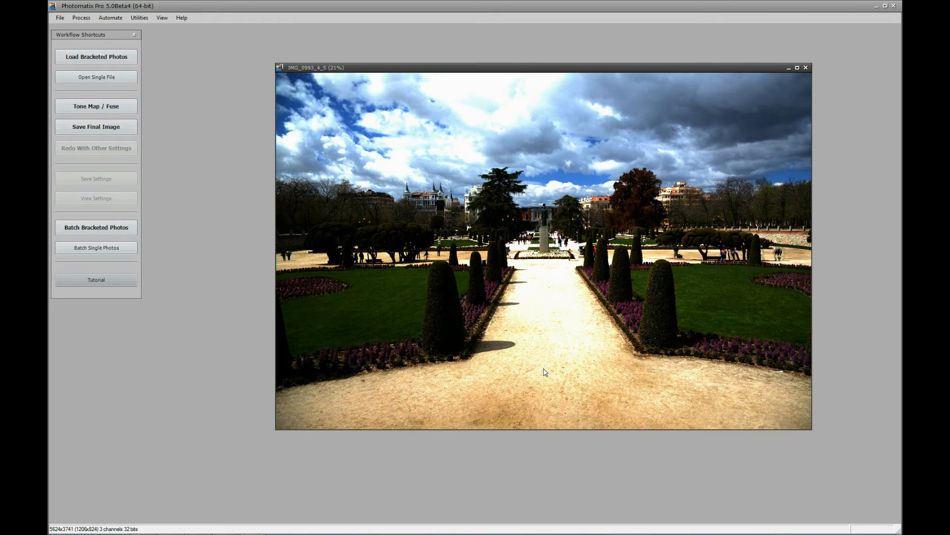
Reposition the merged HDR image and examine the options for raising or lowering its viewing exposure.
drag(399, 71, 339, 51)
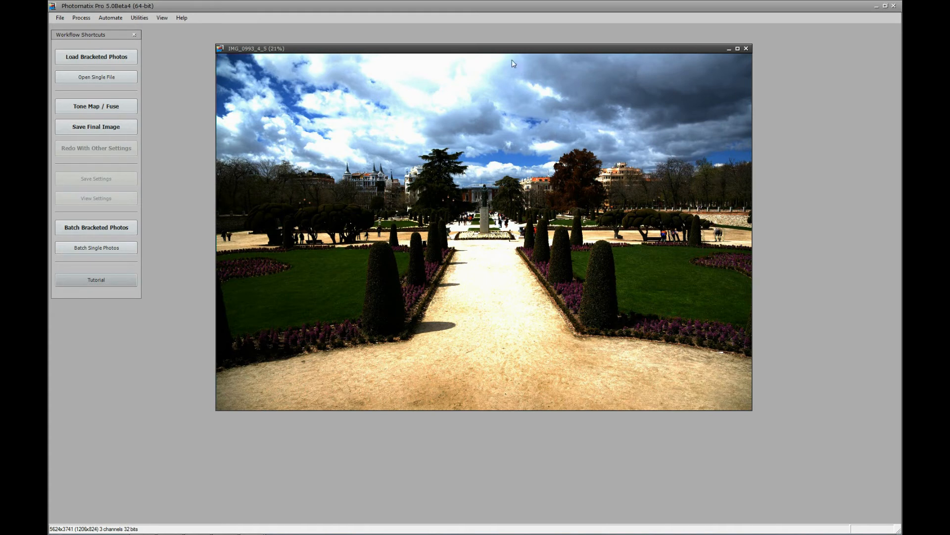
click(162, 20)
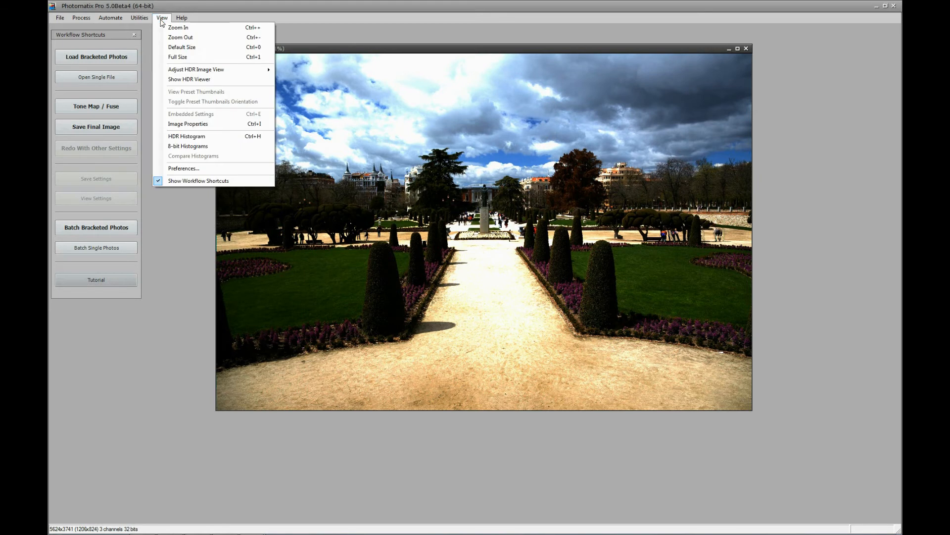
mouse_move(211, 71)
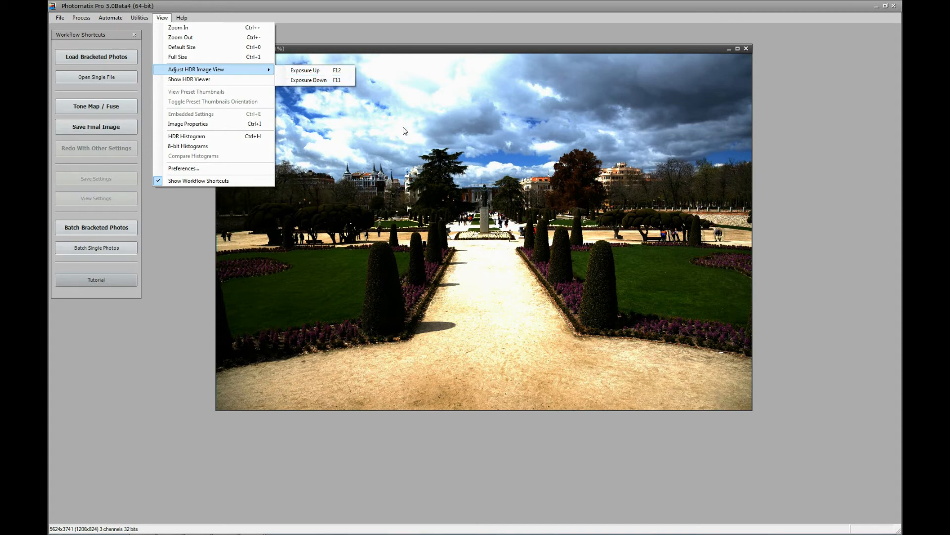
click(292, 80)
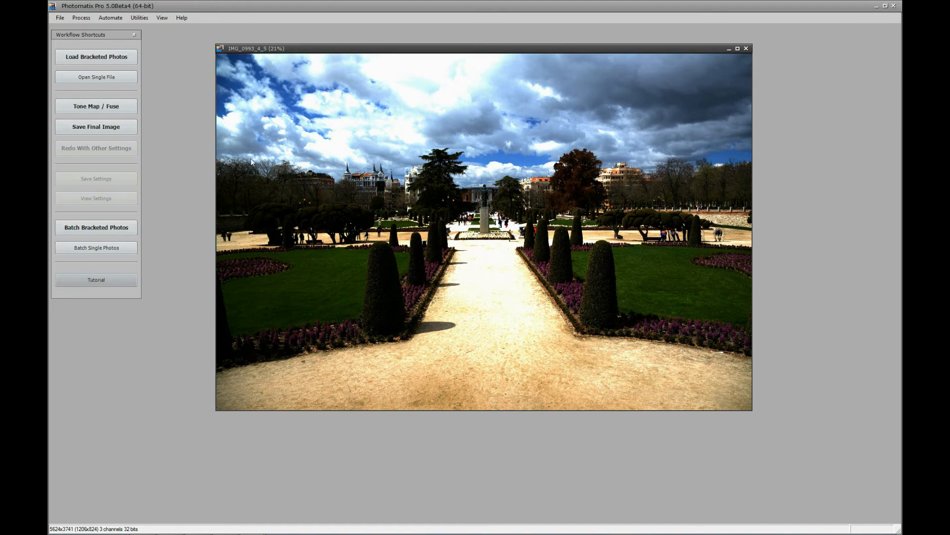
Start tone mapping of the merged HDR image and enlarge its preview by two zoom levels.
click(99, 106)
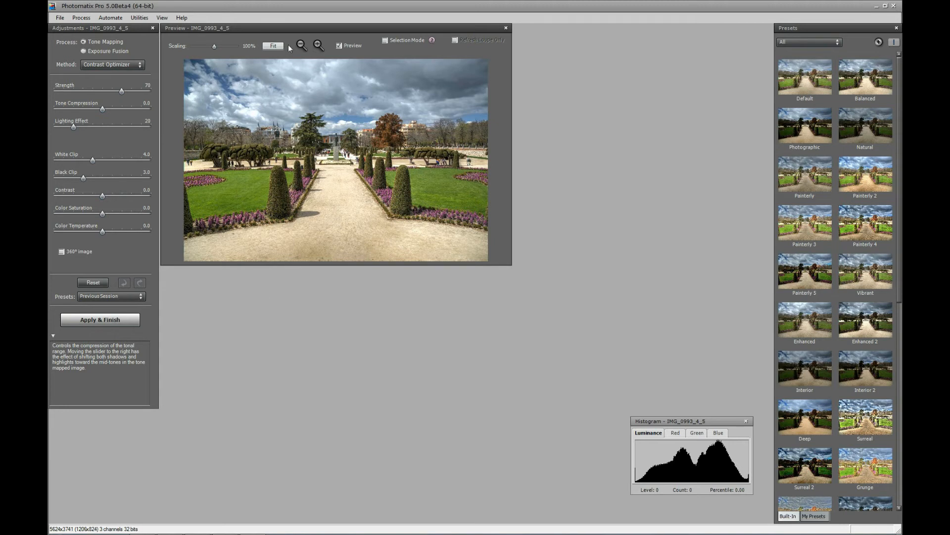
click(319, 45)
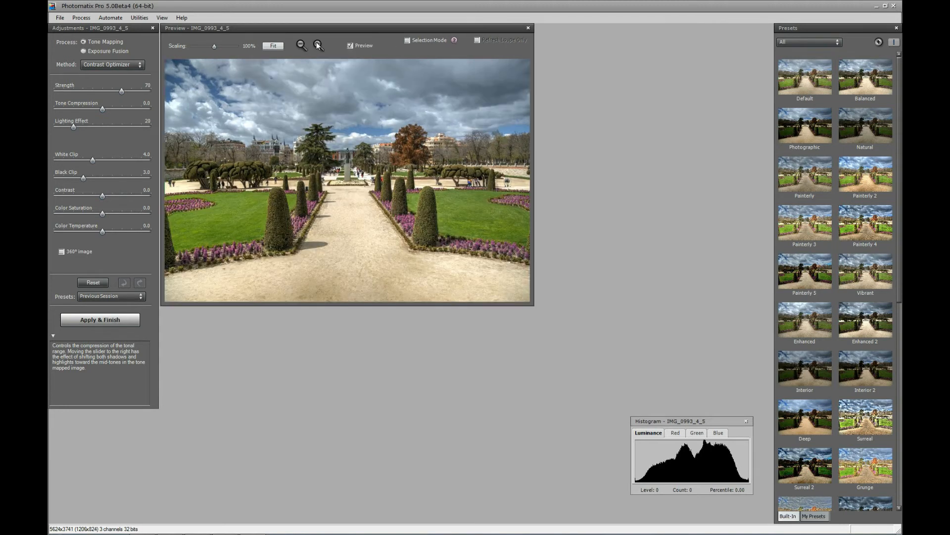
click(318, 45)
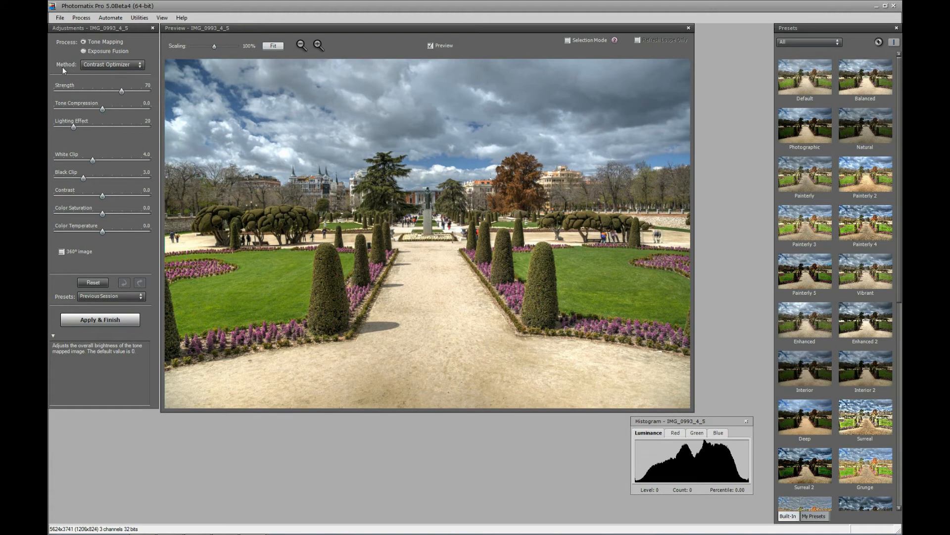
Compare the Details Enhancer, Contrast Optimizer and Tone Compressor tone mapping methods in the preview, ending on Tone Compressor.
click(100, 67)
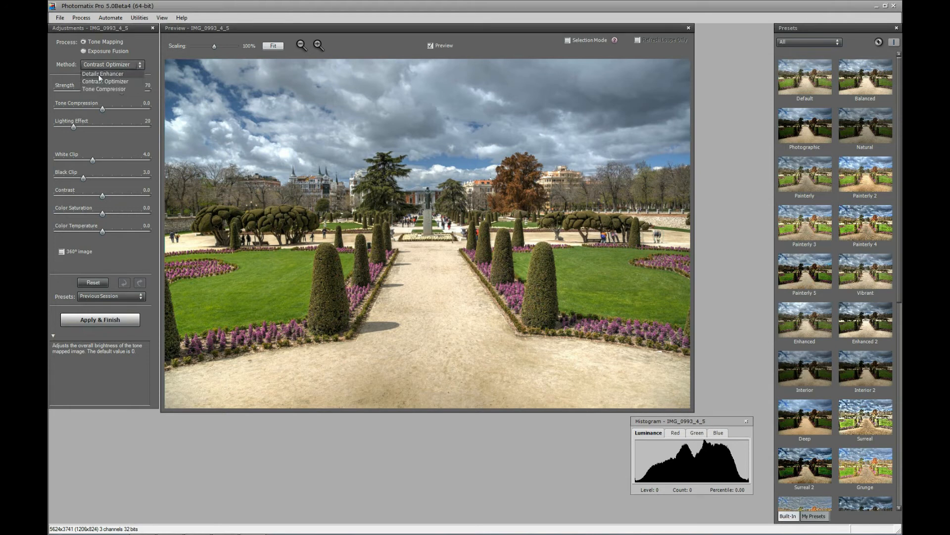
click(99, 74)
click(100, 64)
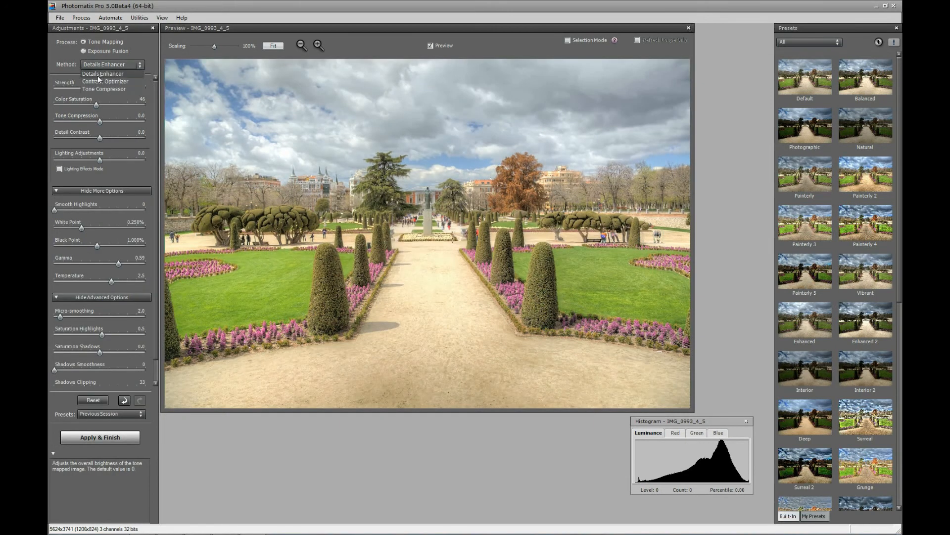
click(96, 81)
click(100, 65)
click(94, 86)
click(101, 64)
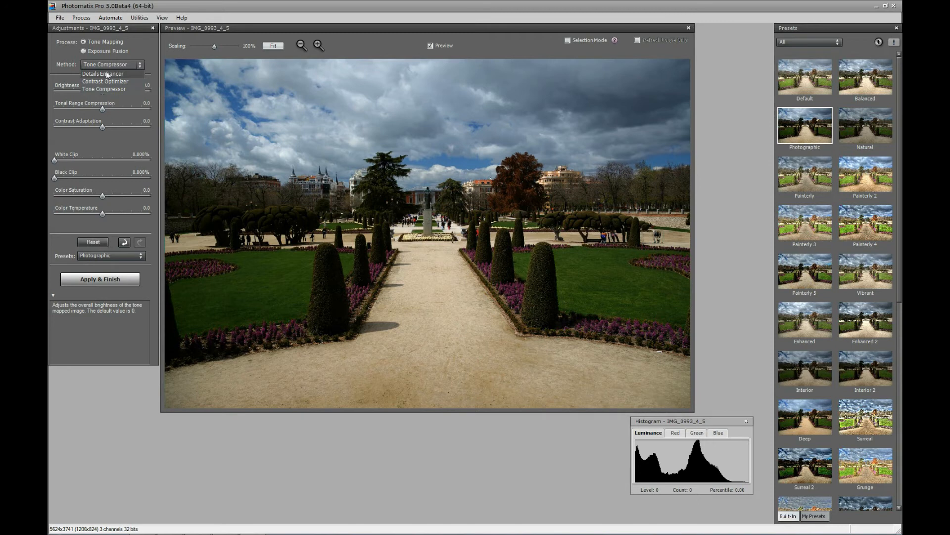
click(107, 79)
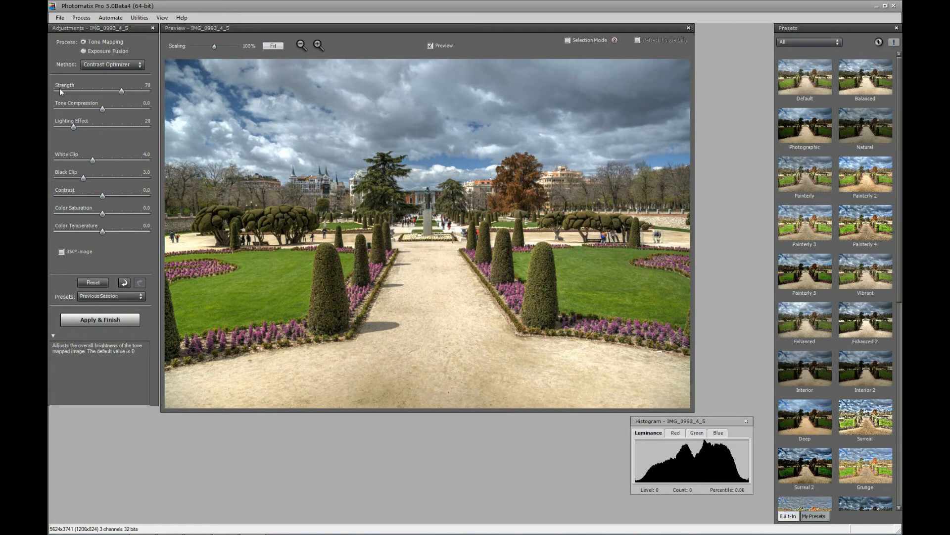
click(109, 65)
click(106, 88)
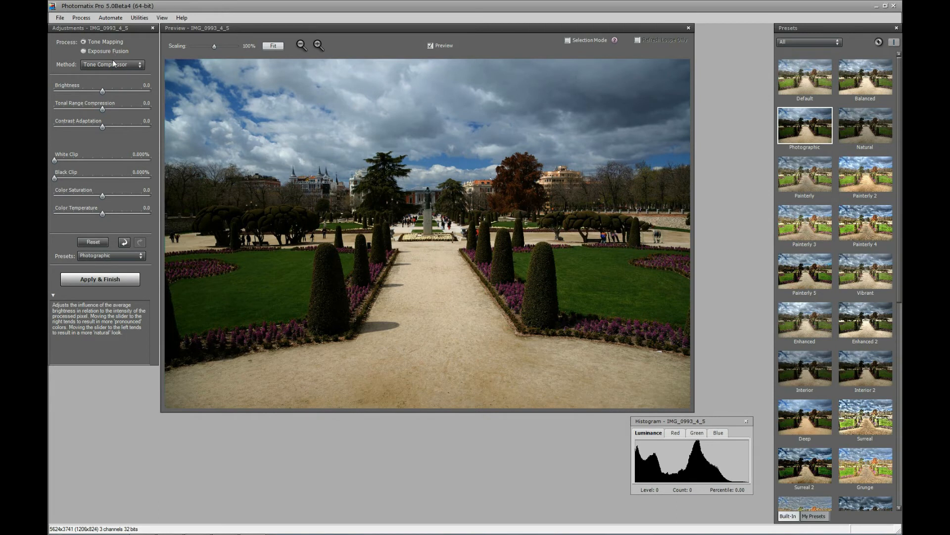
Preview the Exposure Fusion process with its Fusion/Natural method, look through the fusion methods, and return to Tone Mapping.
click(97, 48)
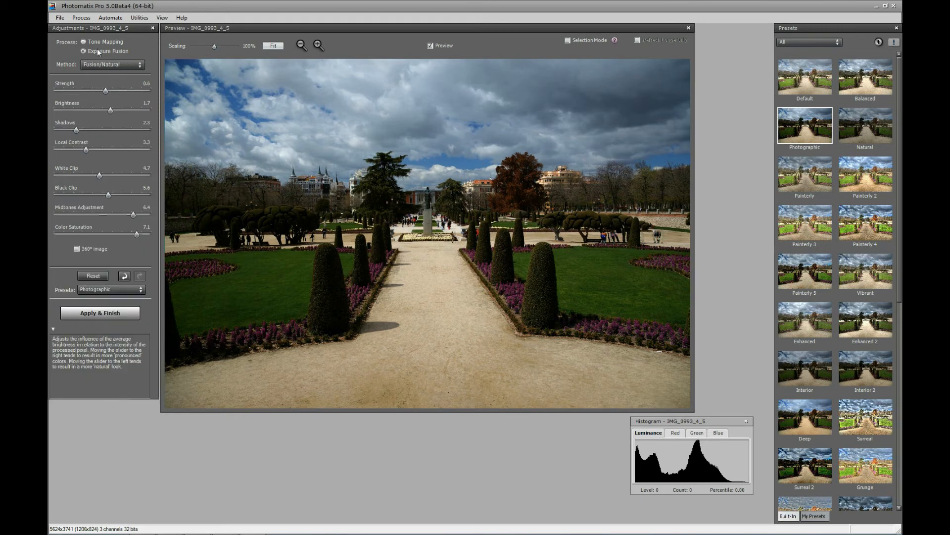
click(111, 64)
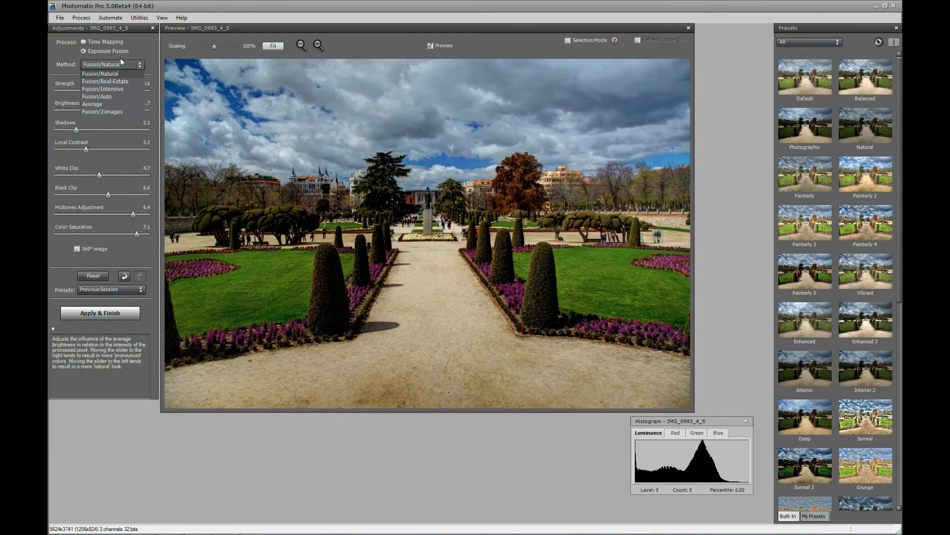
click(143, 46)
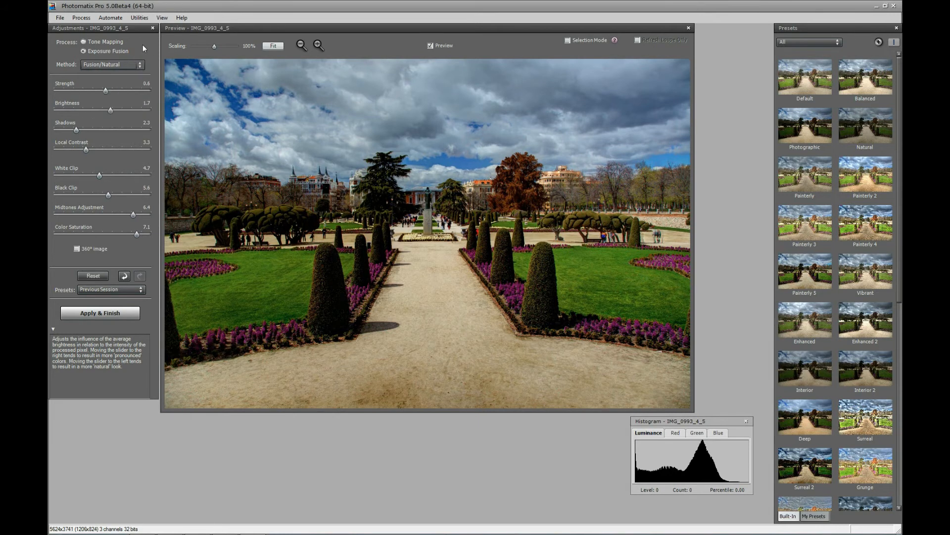
click(108, 40)
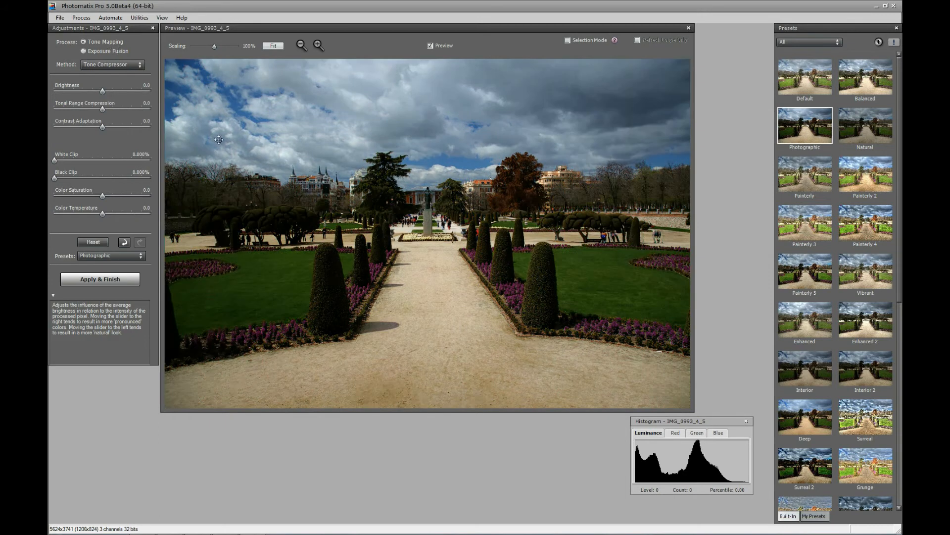
Try the Balanced and Grunge presets on the image, and switch to the Default preset.
click(85, 255)
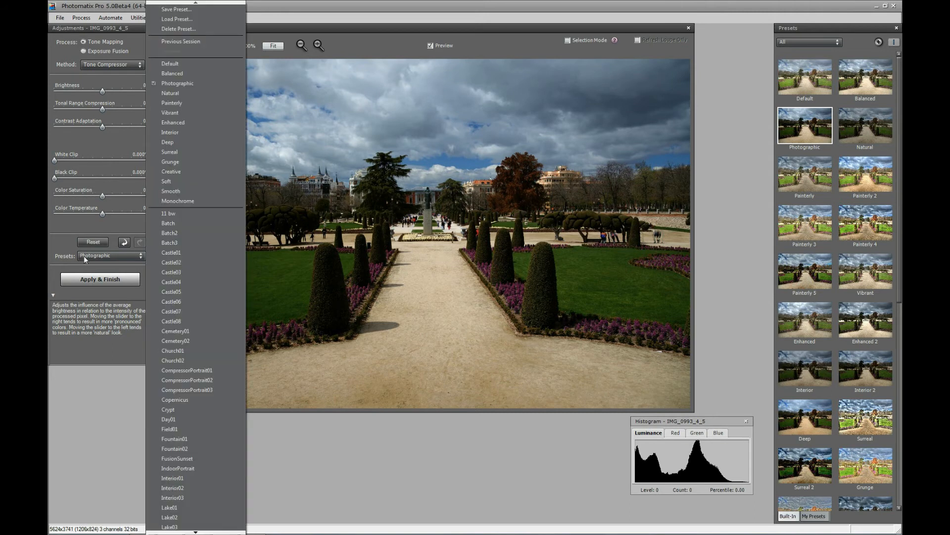
click(196, 73)
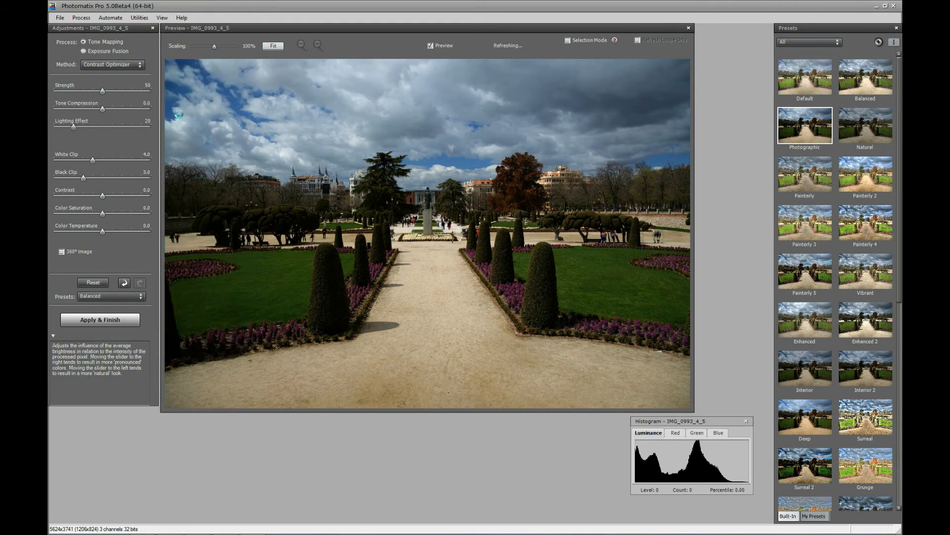
click(111, 296)
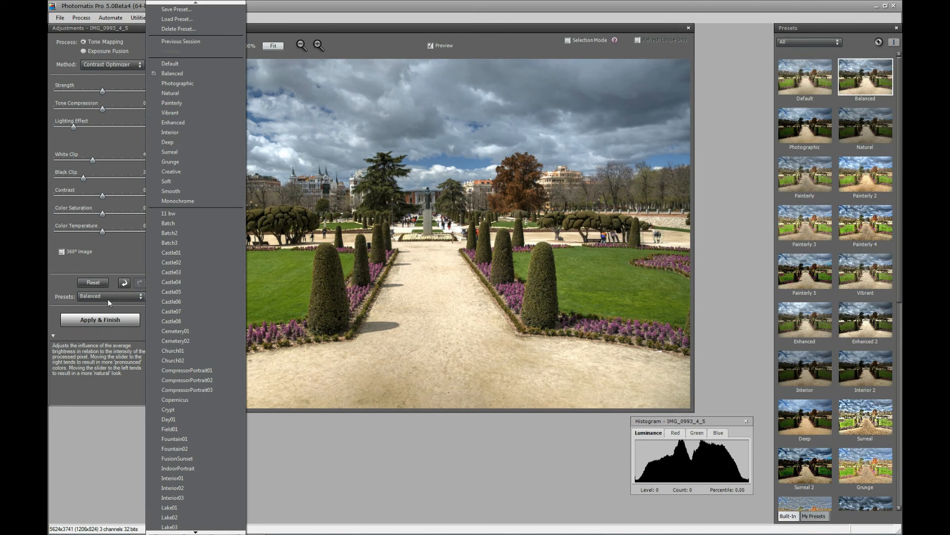
click(189, 166)
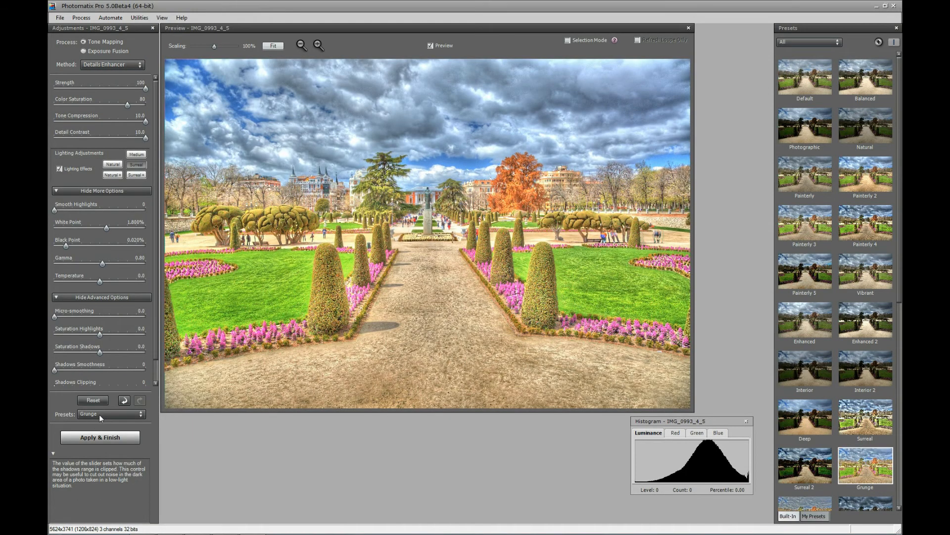
click(99, 414)
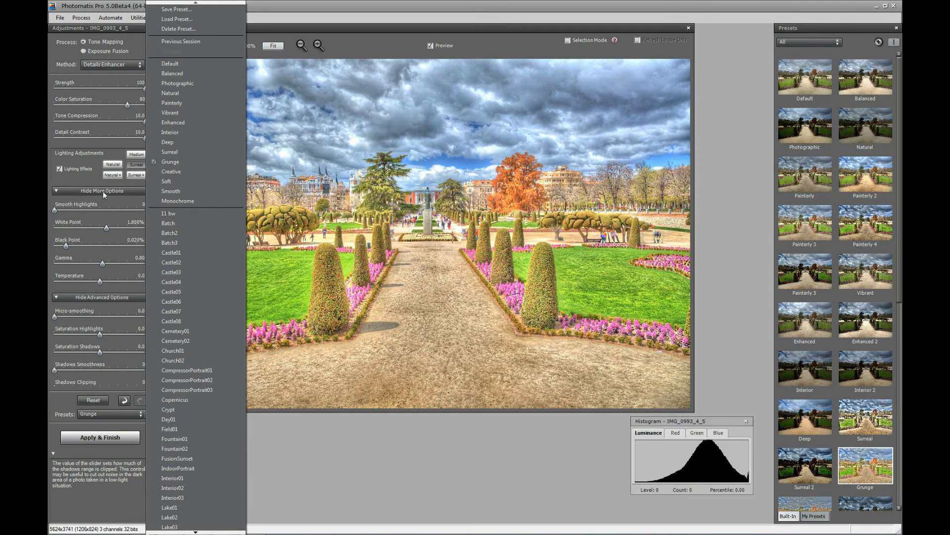
click(82, 179)
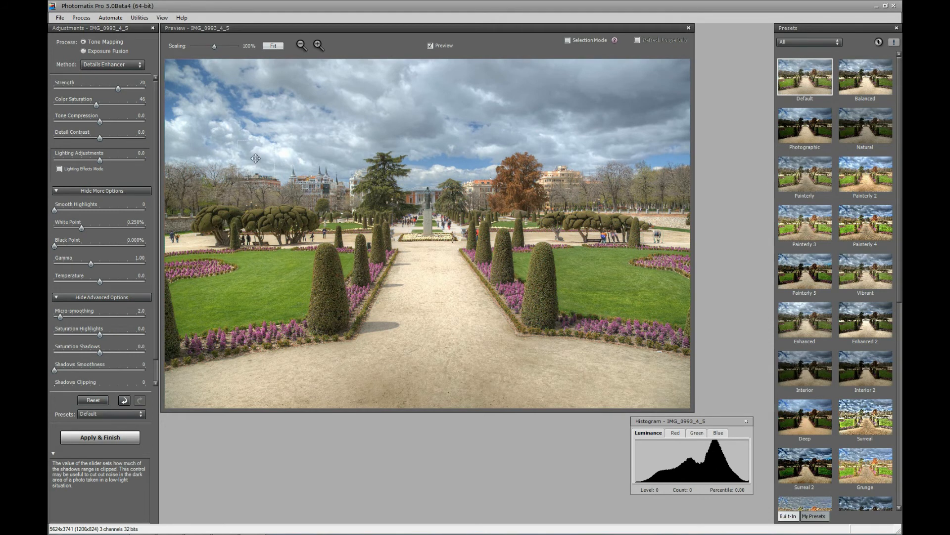
Try different preview magnifications, including 150% scaling, and fit the preview to the available space.
click(317, 46)
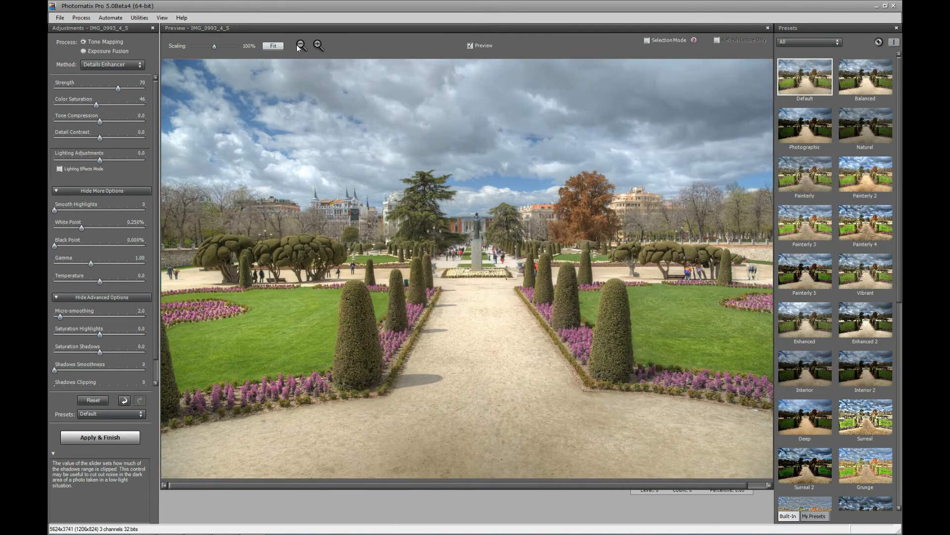
click(301, 45)
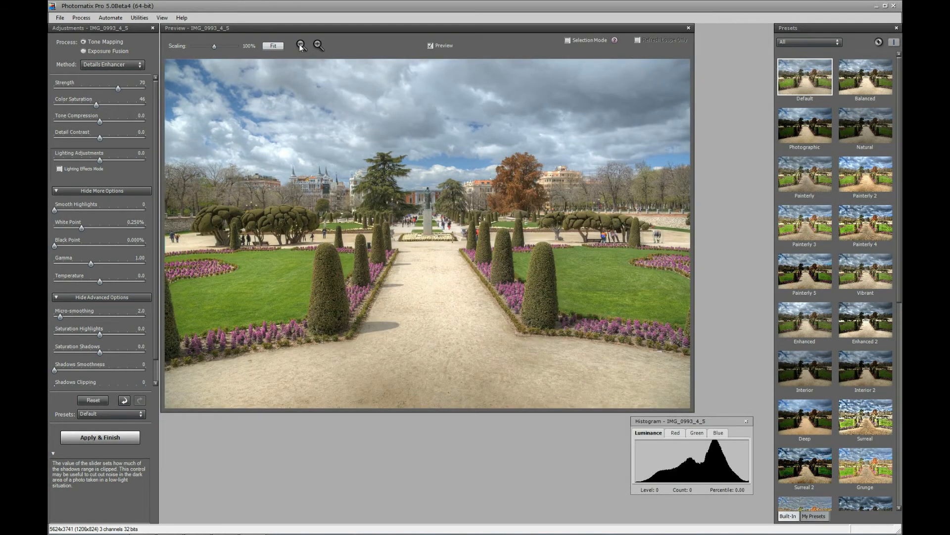
drag(212, 47, 244, 38)
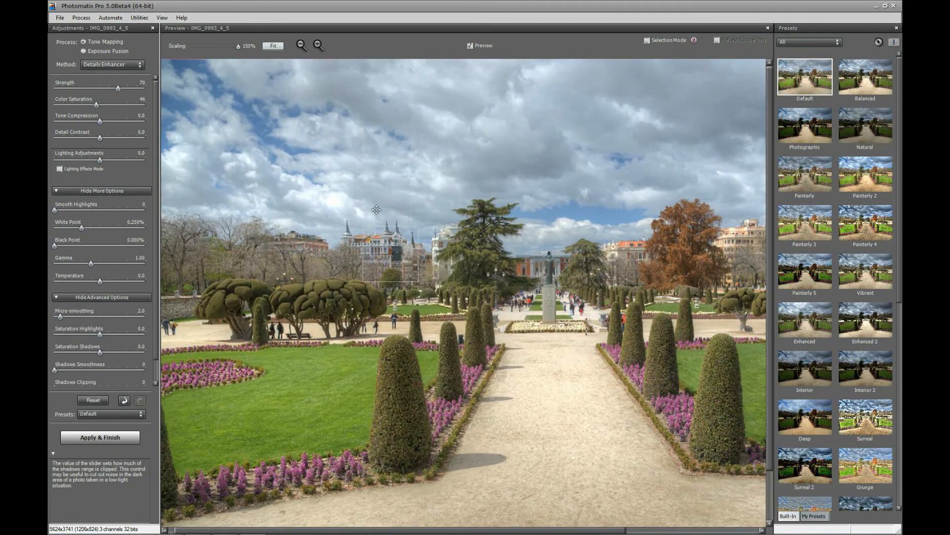
click(318, 44)
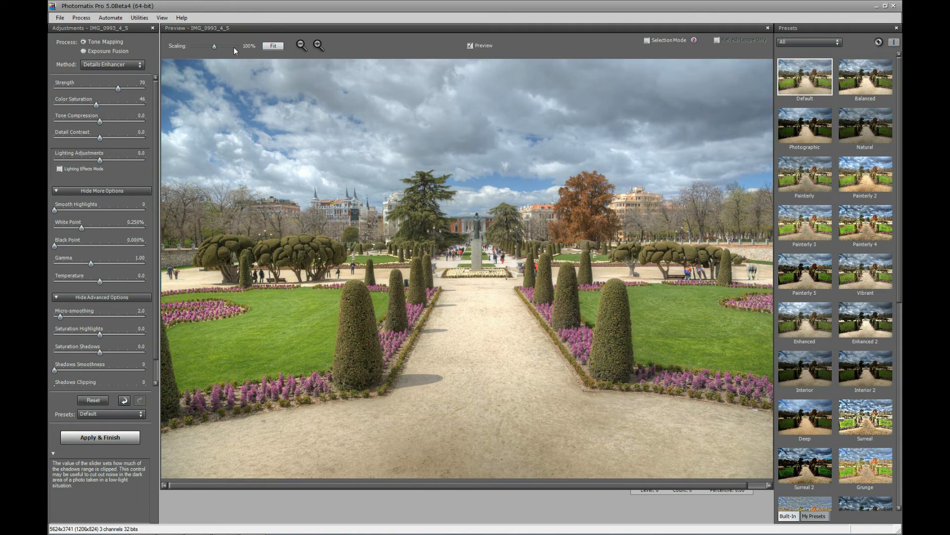
click(272, 45)
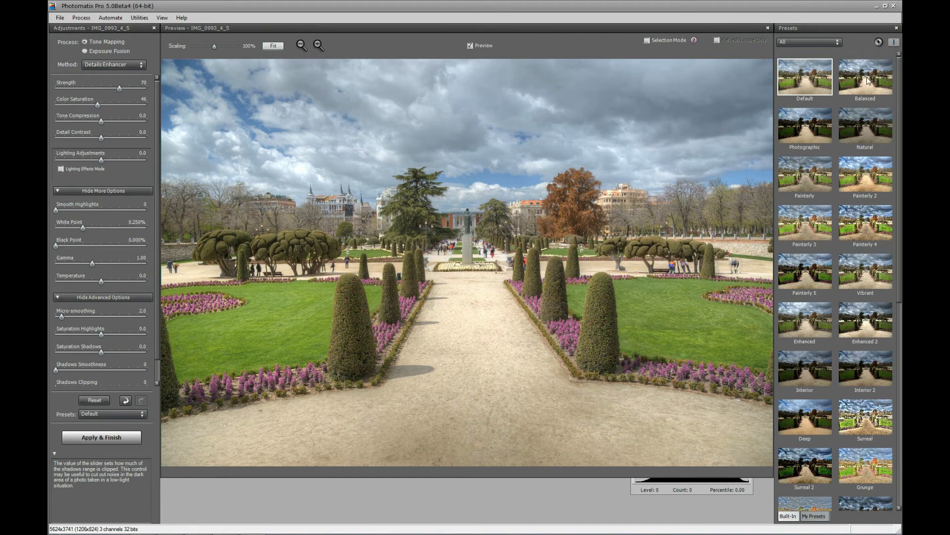
Try the built-in Balanced, Painterly and Soft 4 presets on the image, and apply the Soft preset.
click(91, 414)
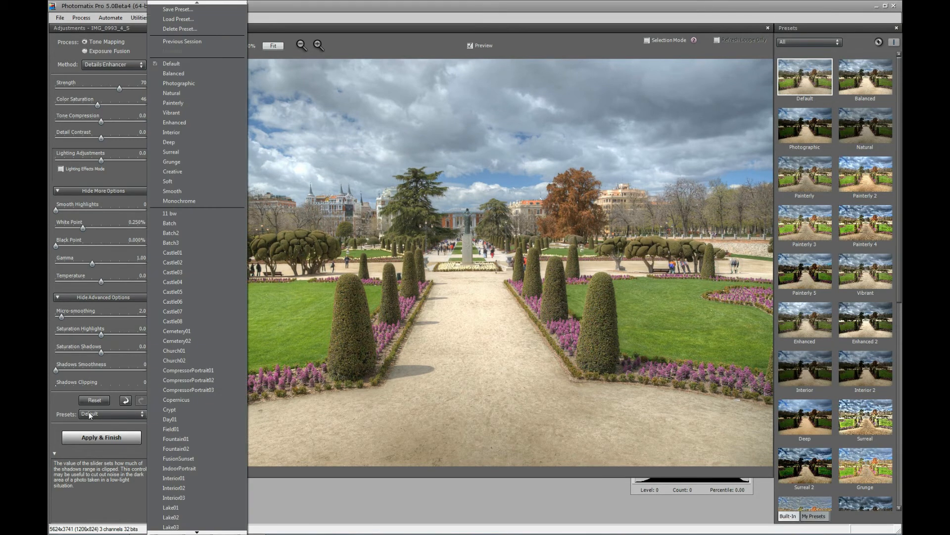
click(660, 36)
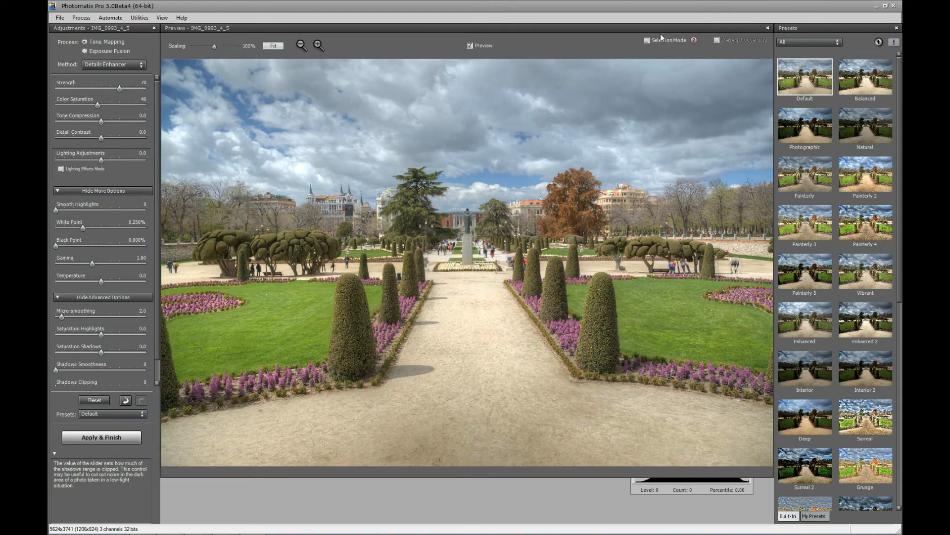
click(863, 79)
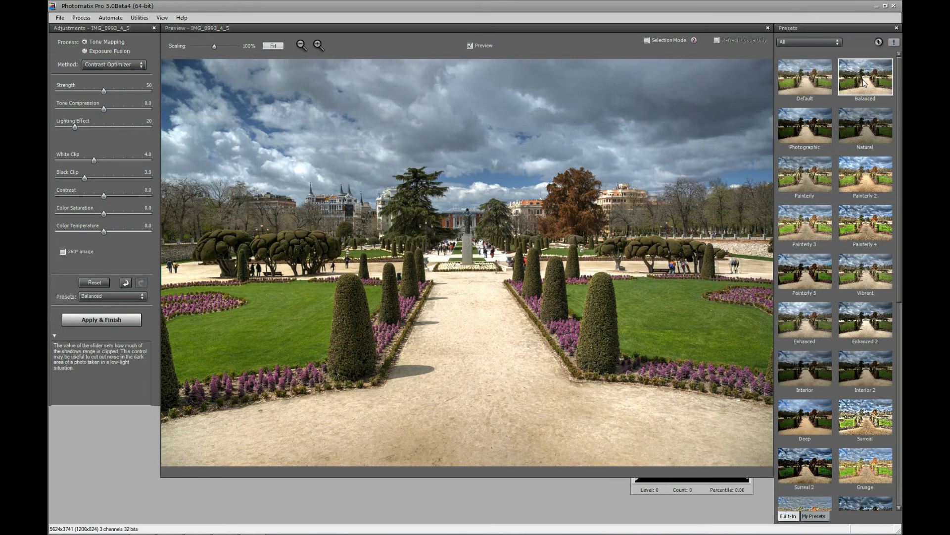
key(Down)
key(Right)
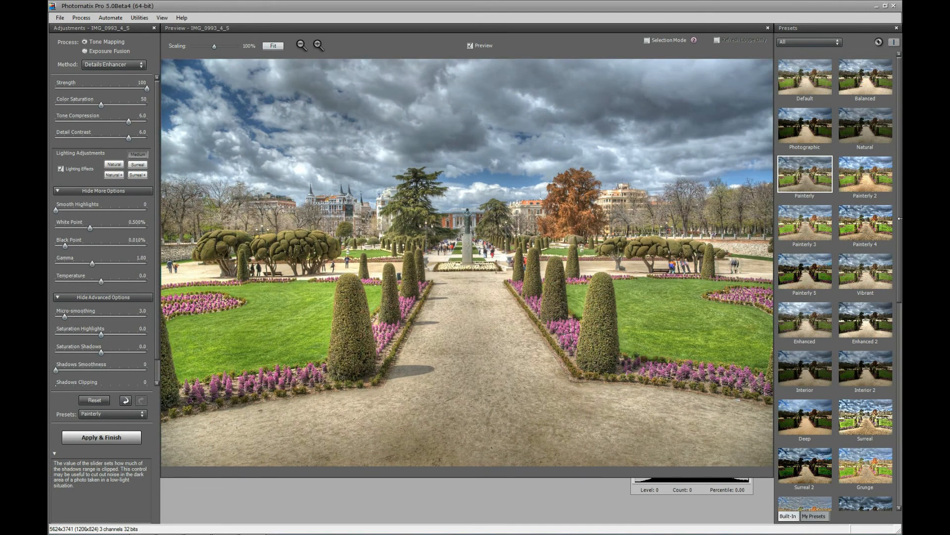
scroll(901, 215, down, 8)
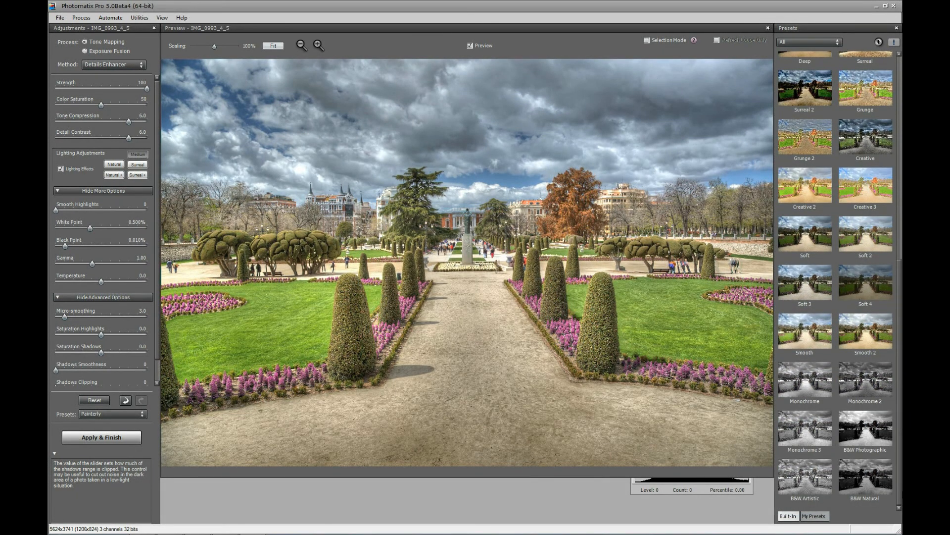
scroll(845, 391, up, 3)
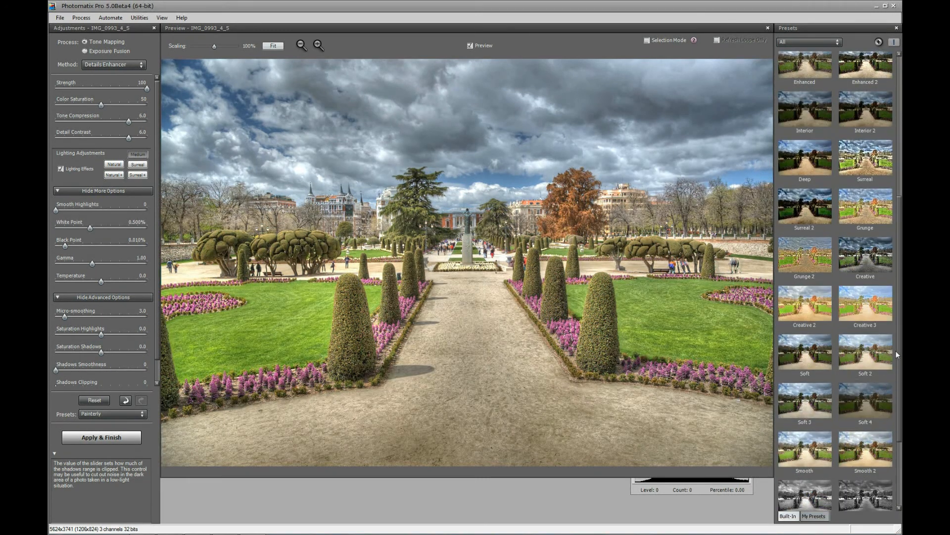
click(861, 372)
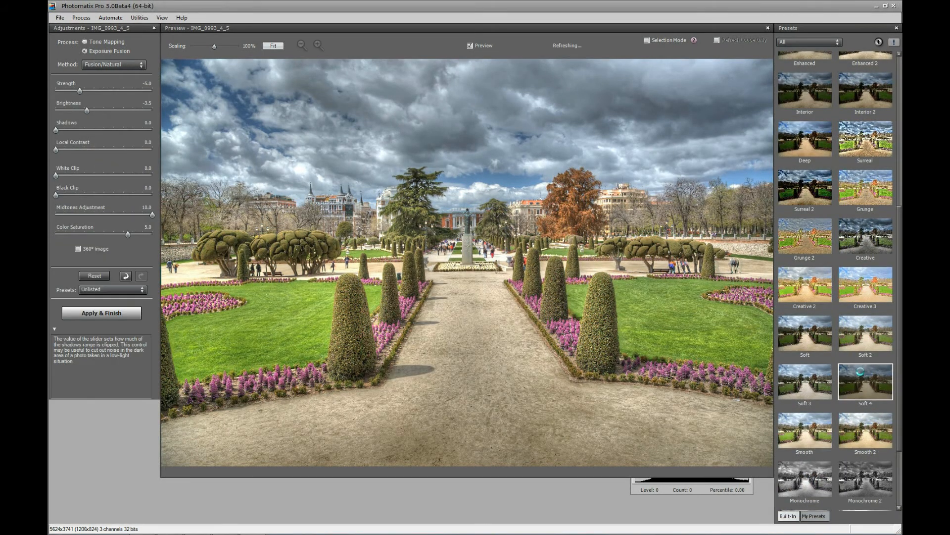
click(804, 334)
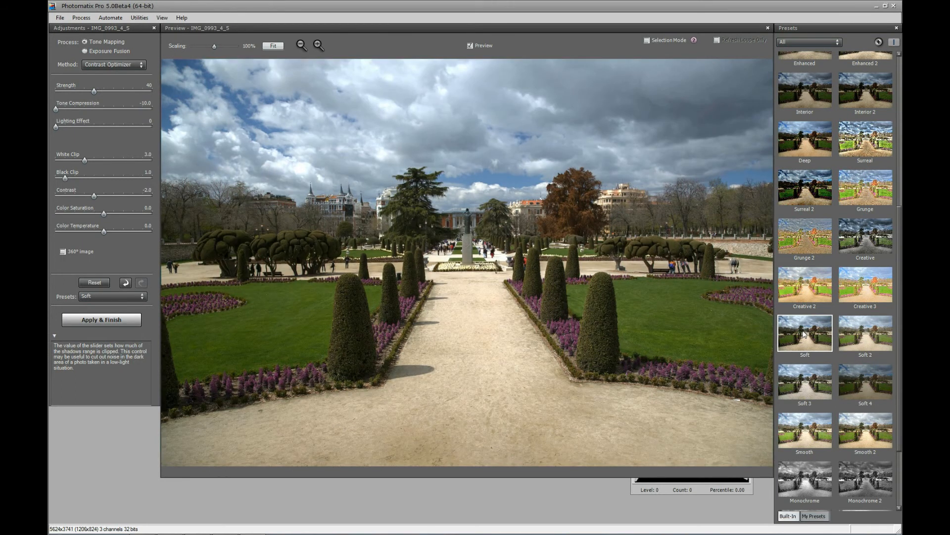
Try the built-in Smooth 2 preset on the image and filter the presets to Short List.
click(863, 421)
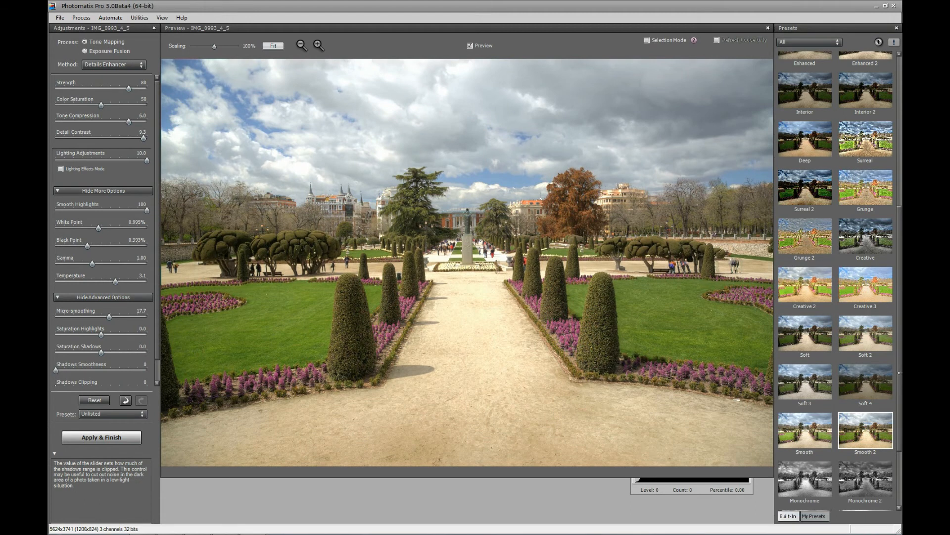
drag(898, 268, 899, 69)
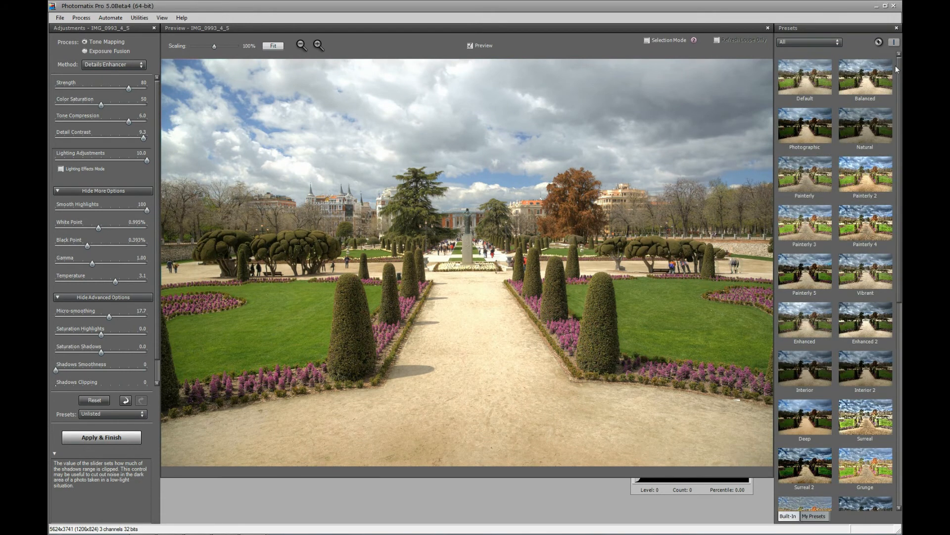
click(823, 43)
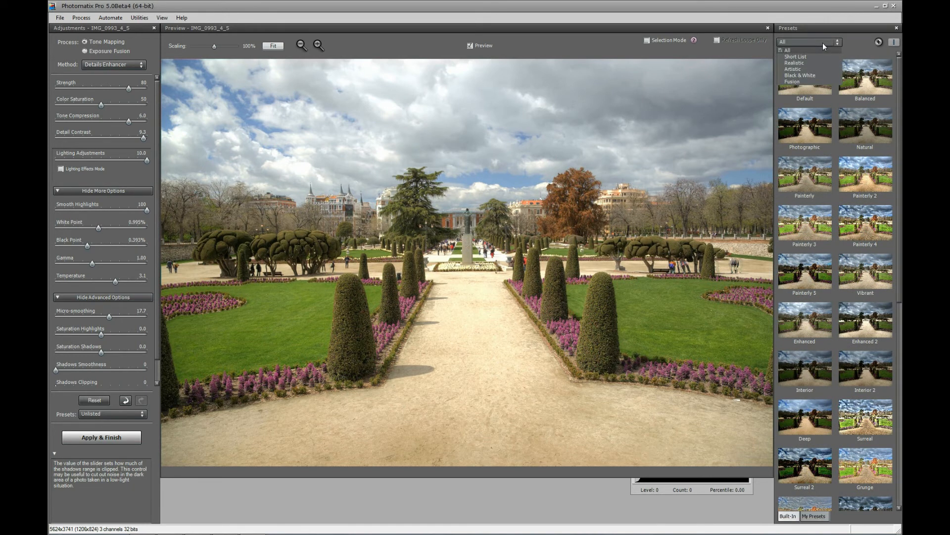
click(811, 56)
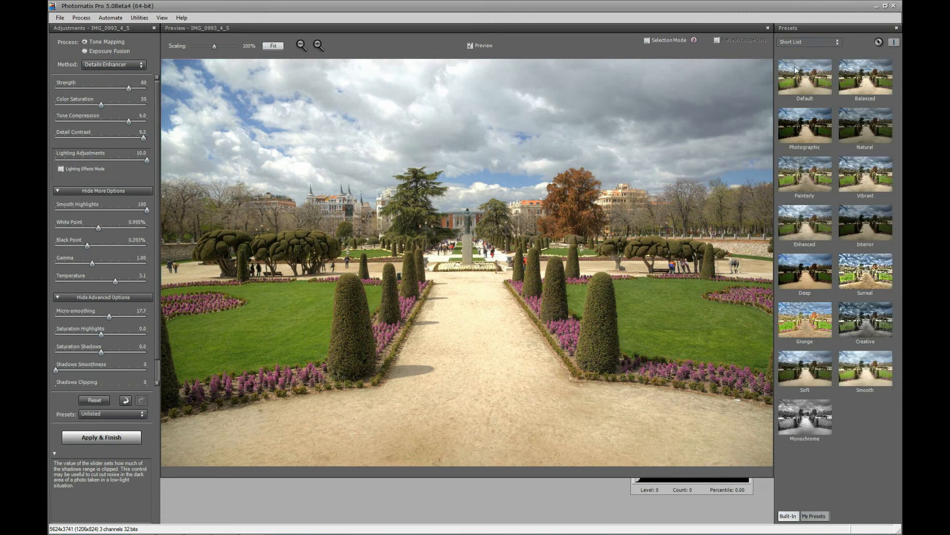
Filter the presets to Realistic and try the Enhanced 2 and Enhanced presets on the image.
click(793, 41)
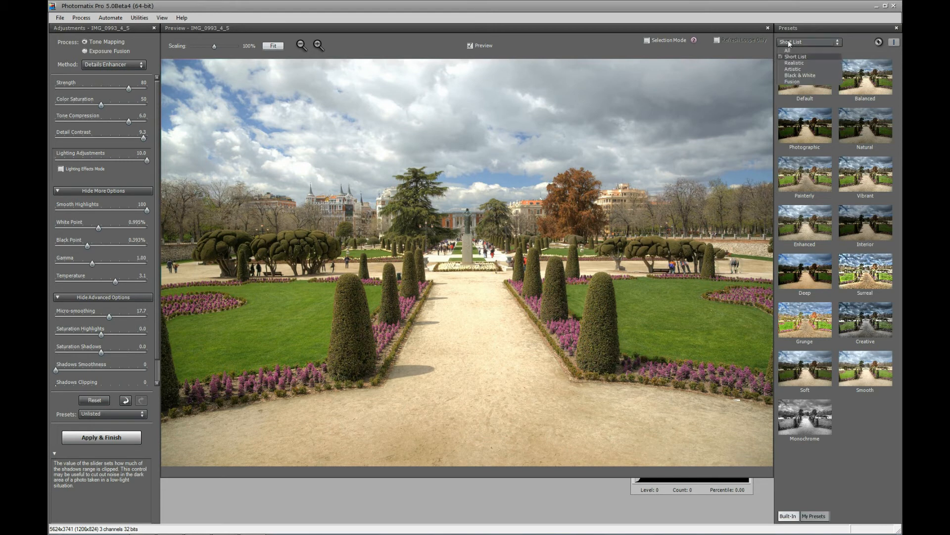
click(794, 63)
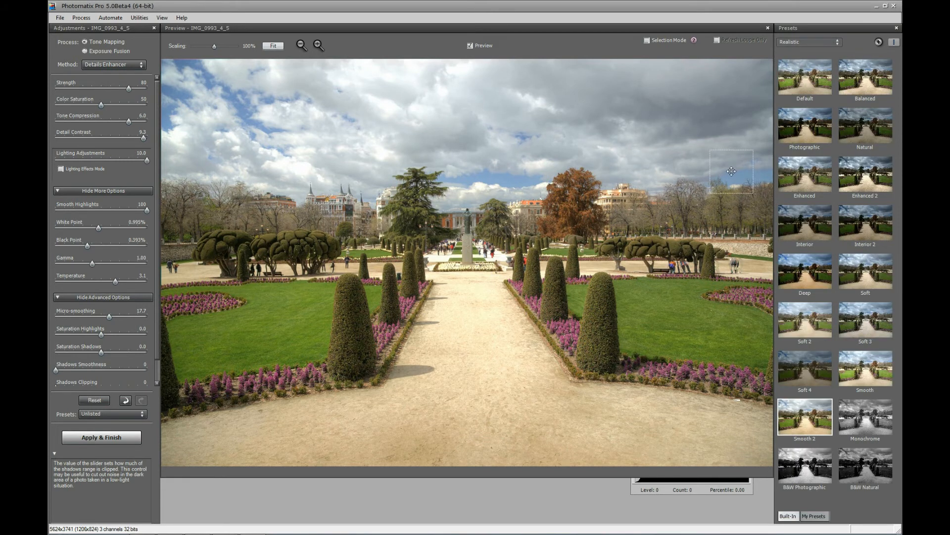
click(876, 175)
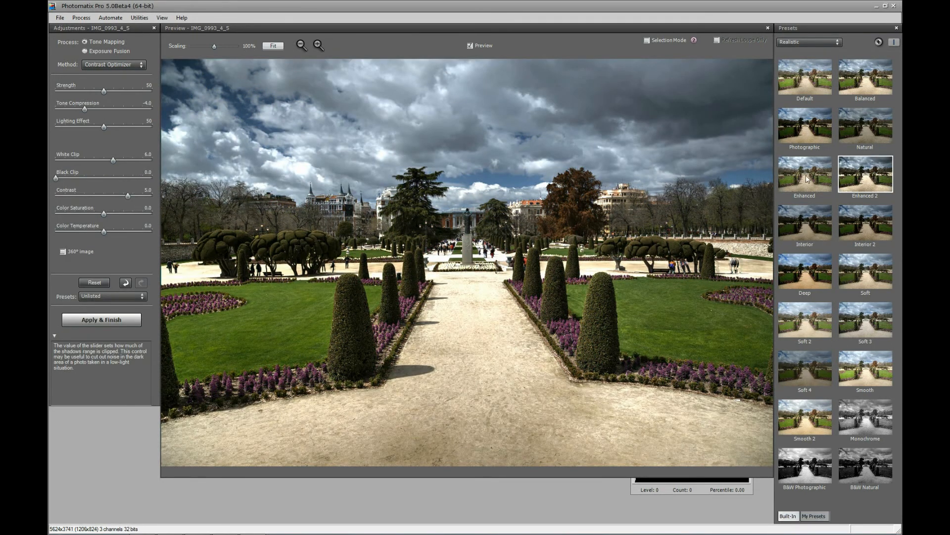
click(807, 178)
Filter the presets to Artistic and try the Painterly and Vibrant presets on the image.
click(798, 43)
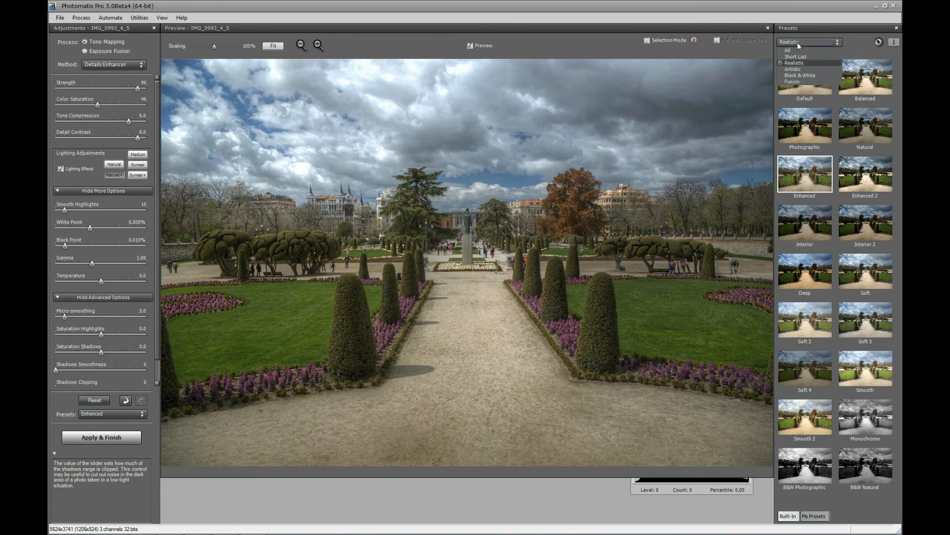
click(794, 69)
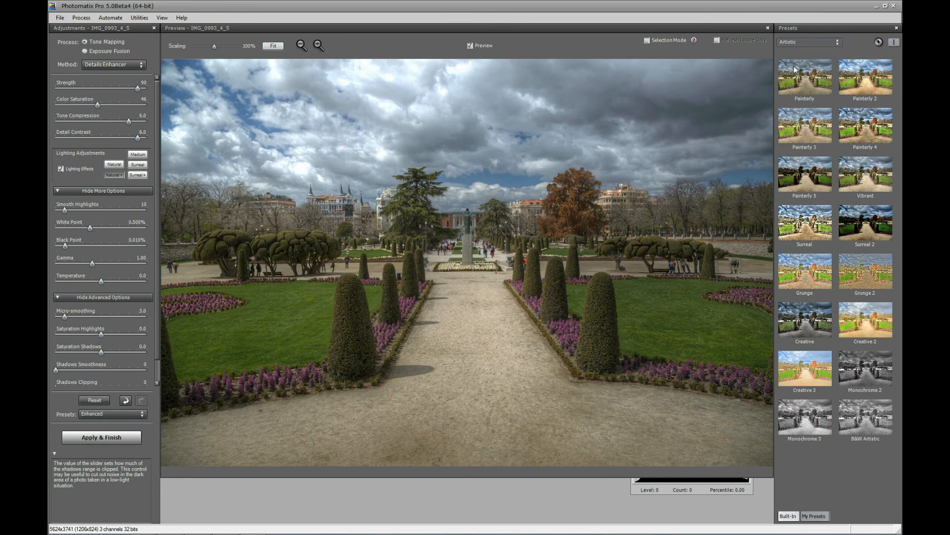
click(795, 70)
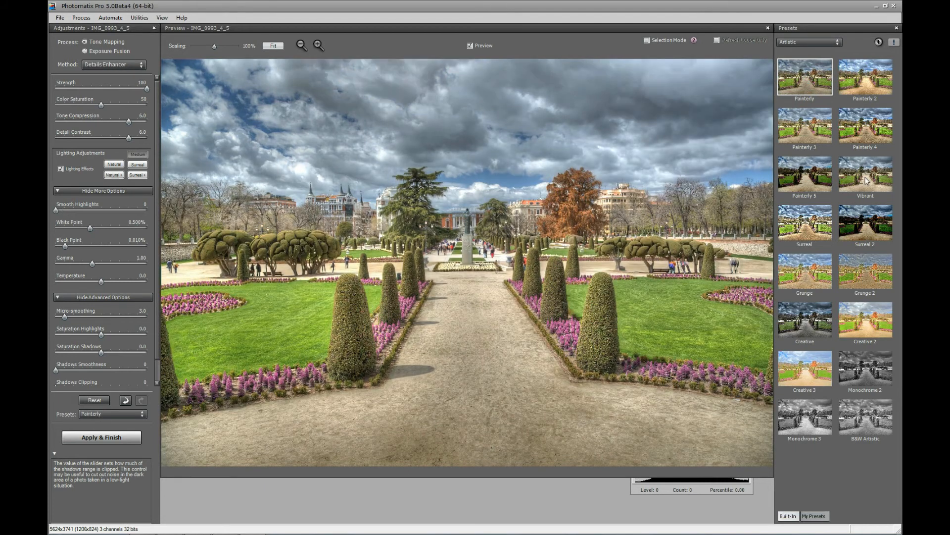
click(867, 176)
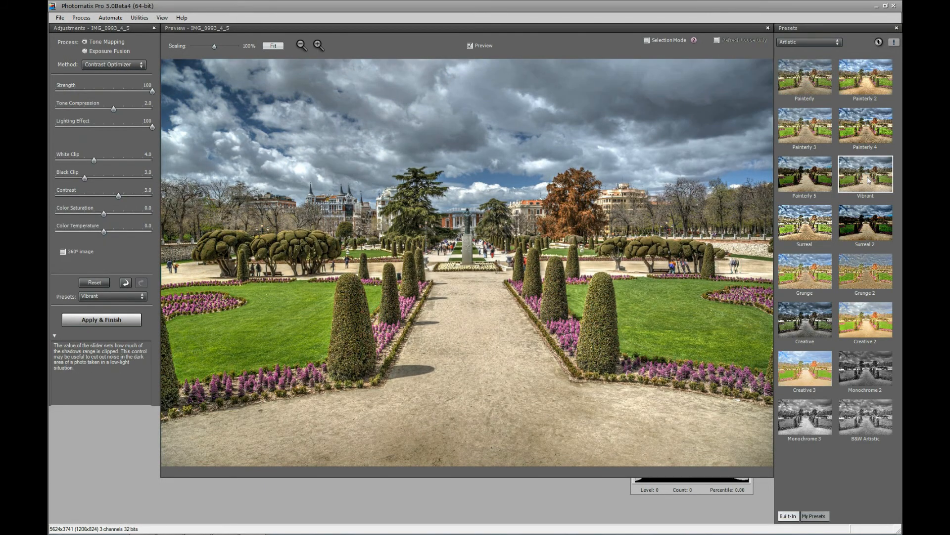
Filter the presets to Black & White and try the Monochrome and B&W Artistic presets on the image.
click(810, 44)
click(804, 75)
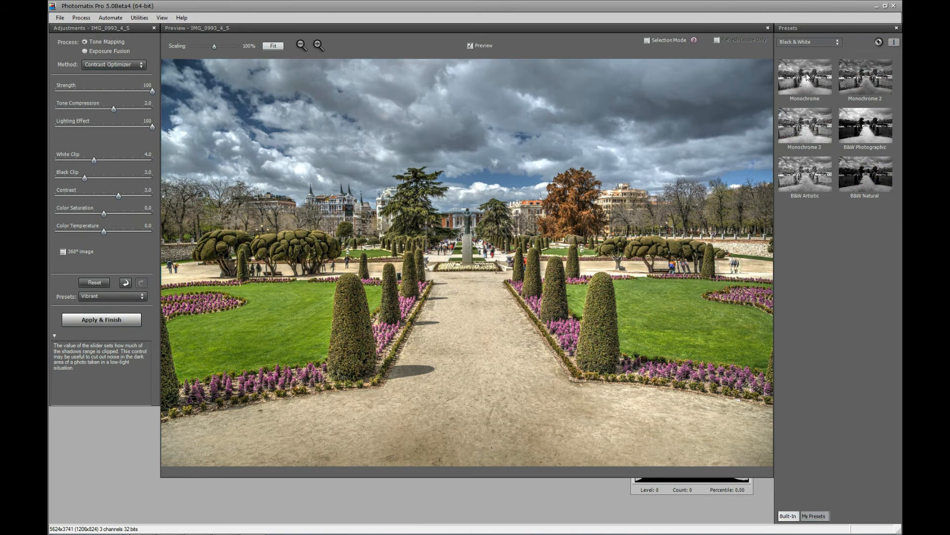
click(807, 73)
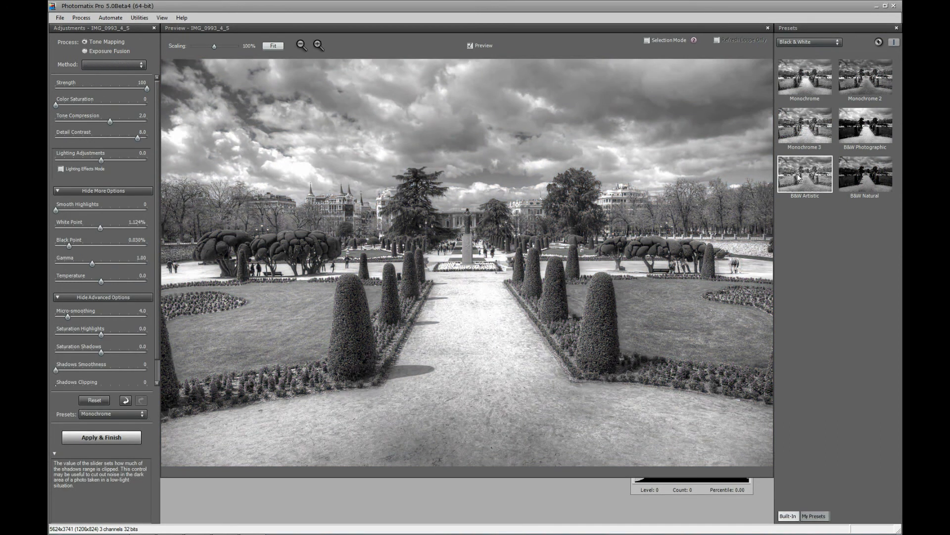
click(799, 177)
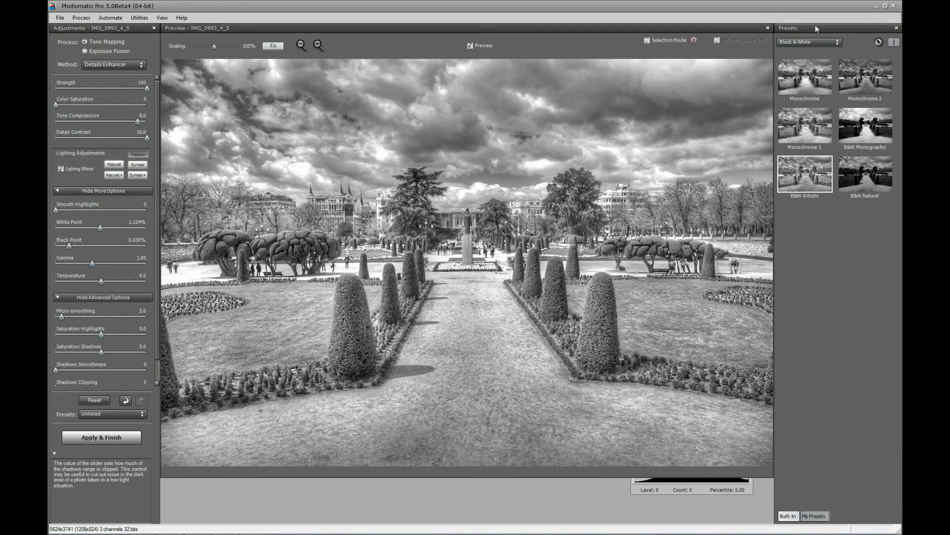
Filter the presets to Fusion and try the Painterly 5 preset on the image.
click(817, 43)
click(788, 78)
click(798, 46)
click(792, 83)
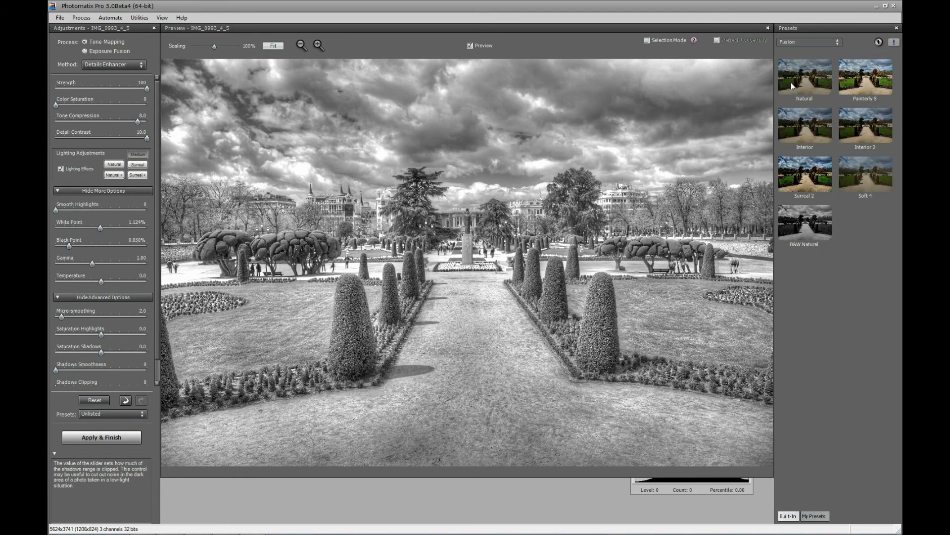
click(862, 79)
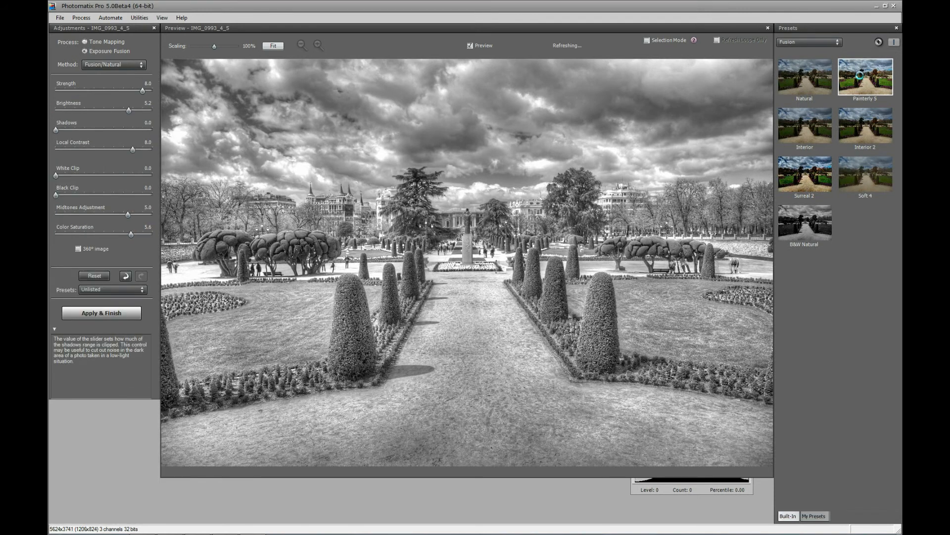
Return the process to Tone Mapping and show all built-in presets again.
click(821, 43)
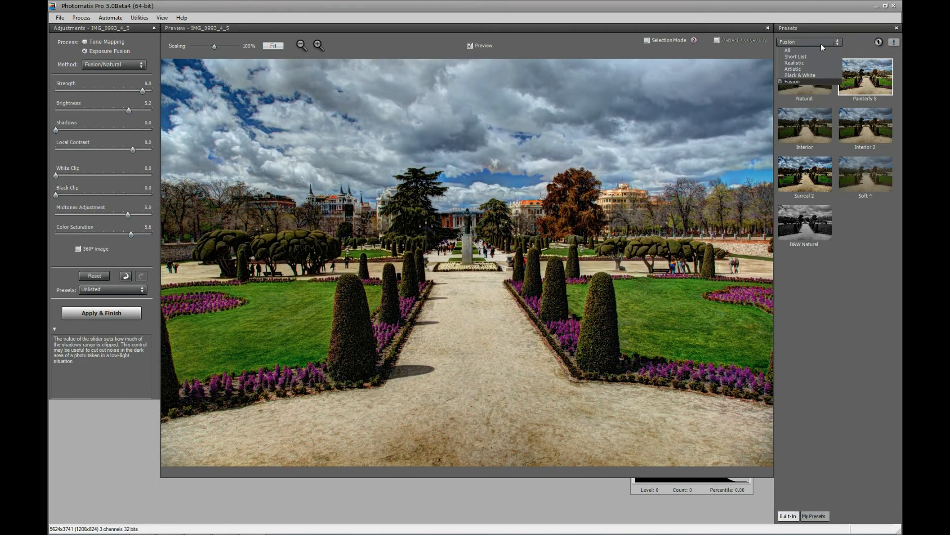
click(107, 39)
click(103, 41)
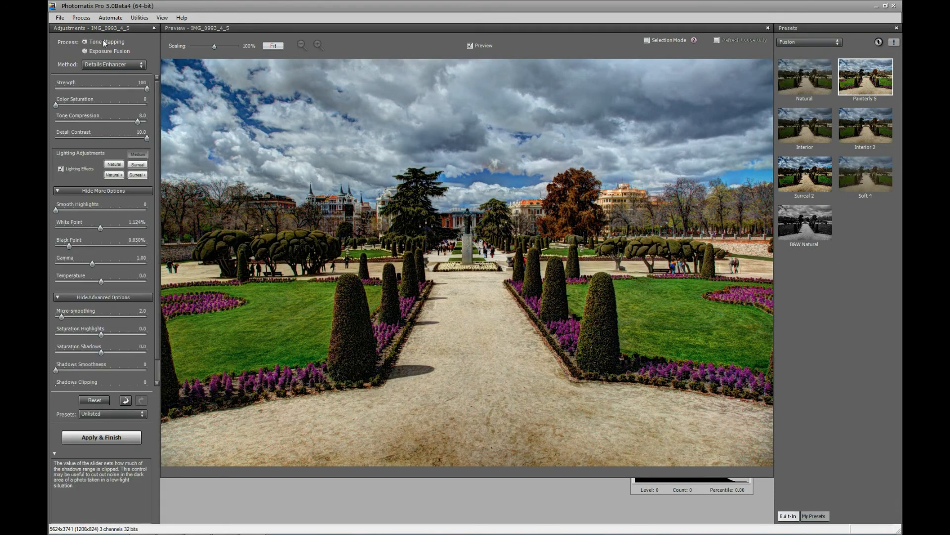
click(806, 236)
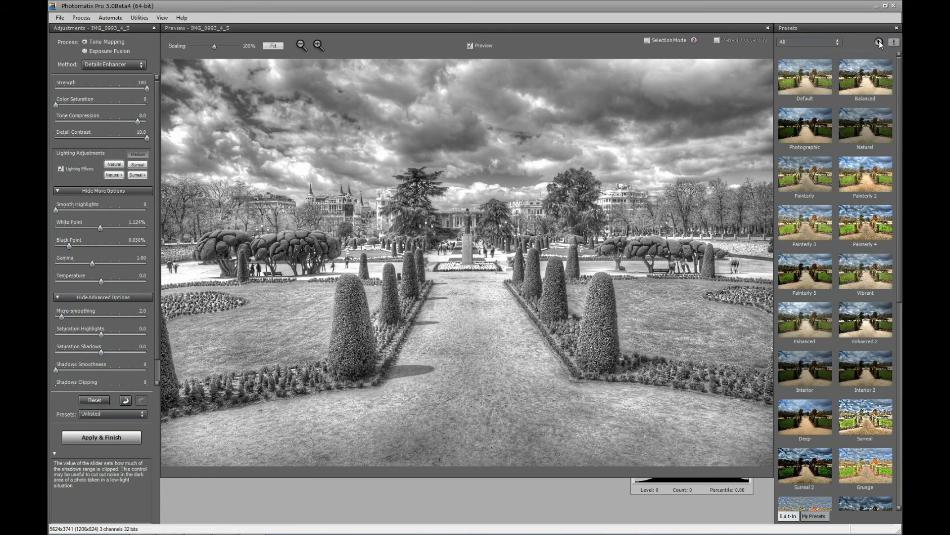
Apply the Painterly 2 preset from the enlarged preset thumbnails and restore the thumbnails to their smaller size.
click(880, 42)
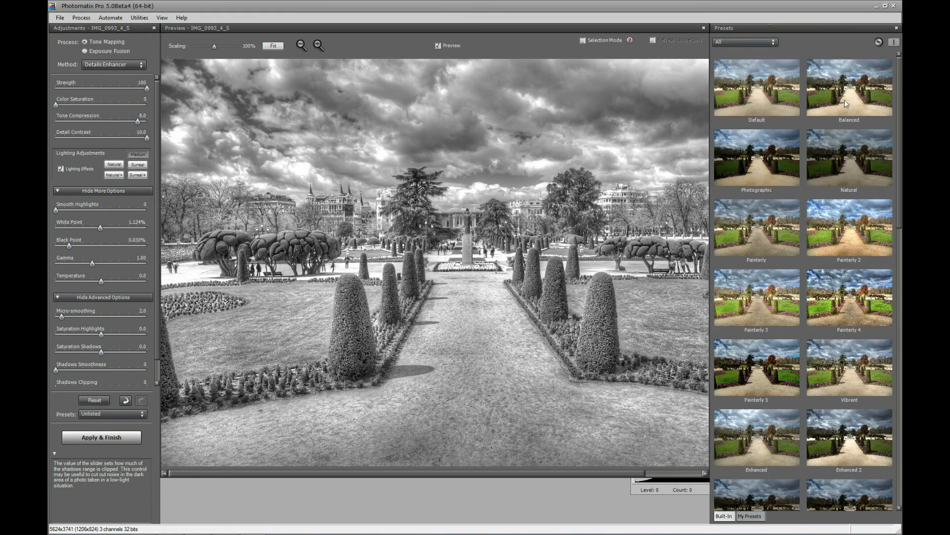
drag(898, 141, 902, 84)
click(849, 237)
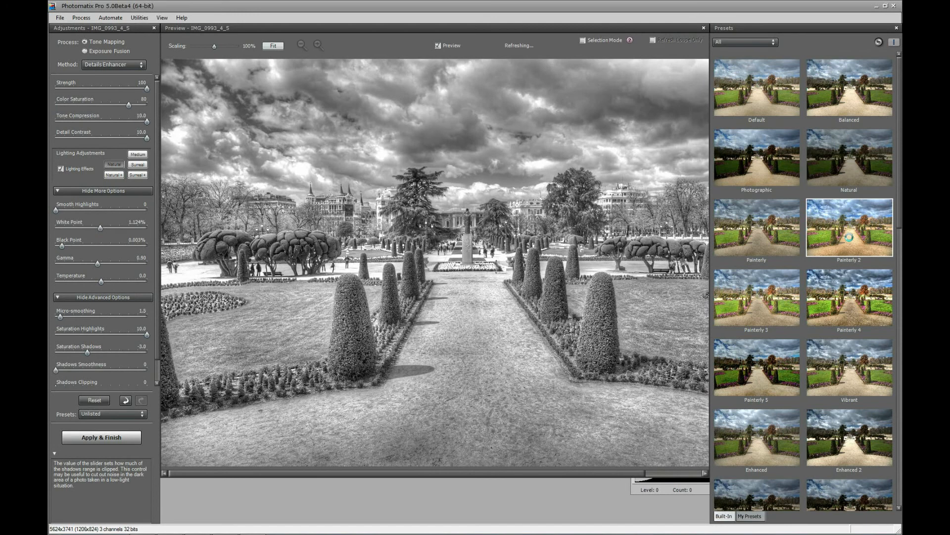
click(878, 43)
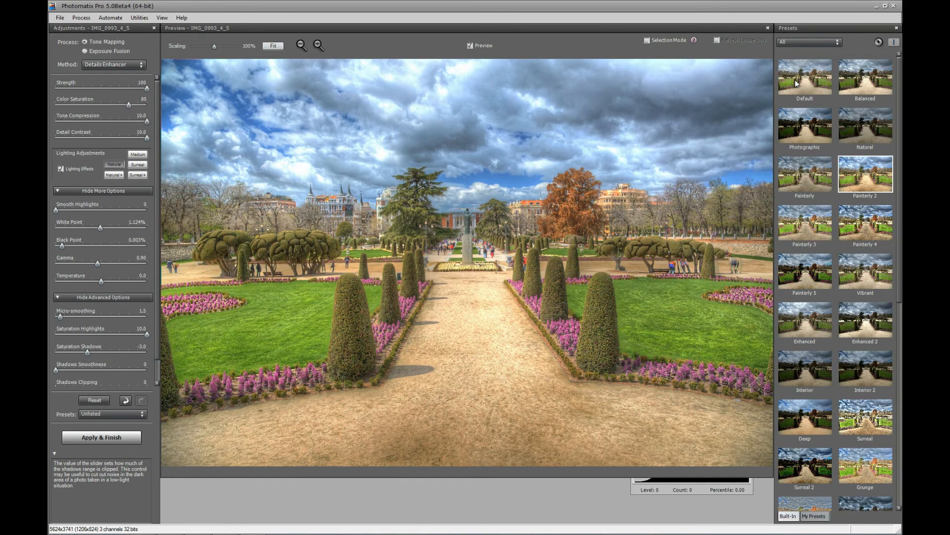
click(894, 43)
Show the custom presets and examine the file and group options for importing presets, without importing any.
click(812, 516)
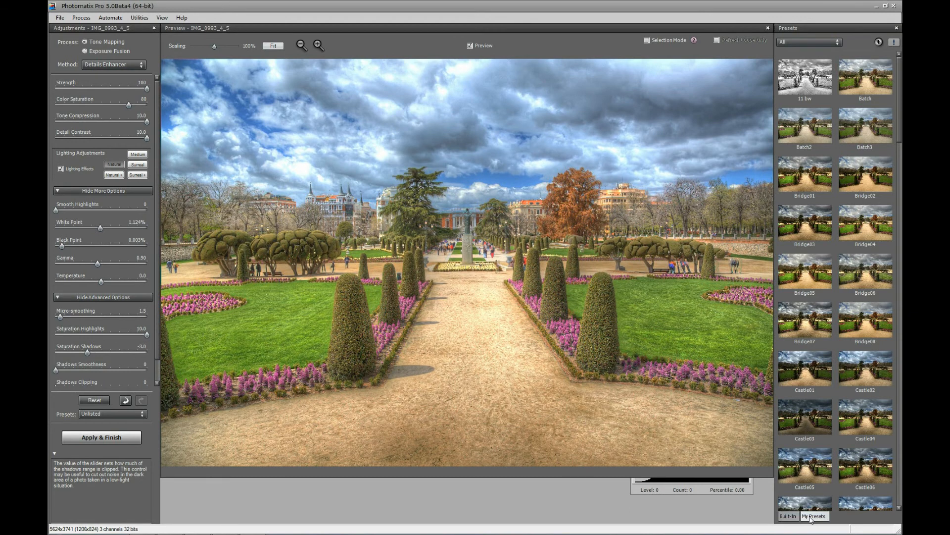
click(800, 42)
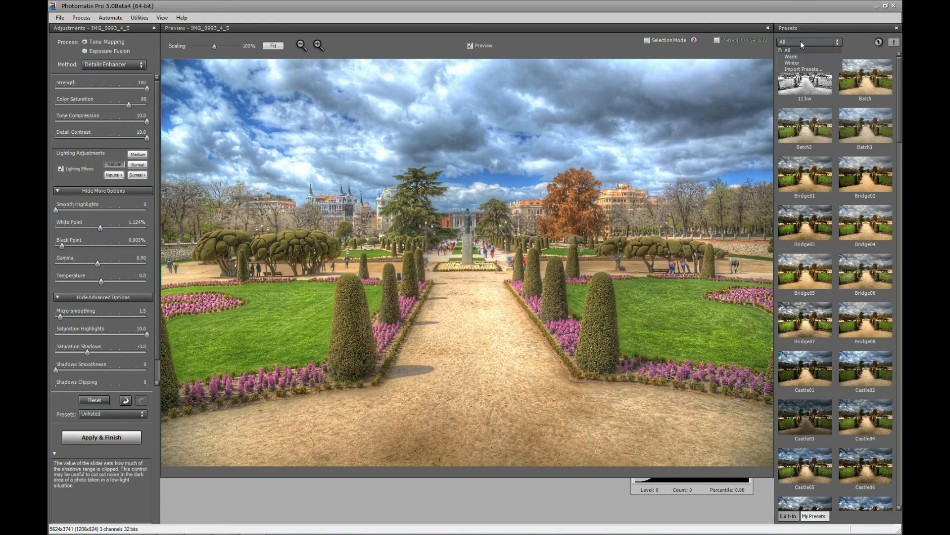
click(805, 69)
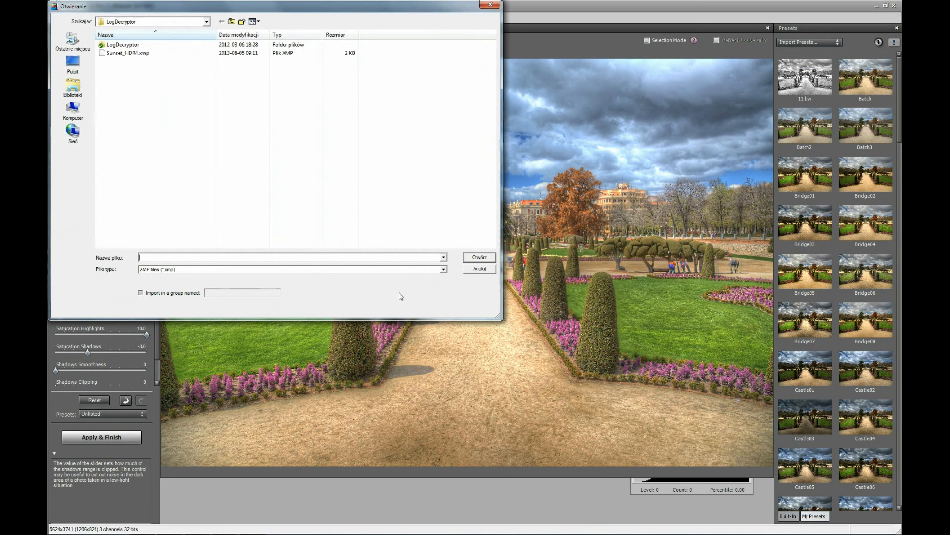
click(473, 270)
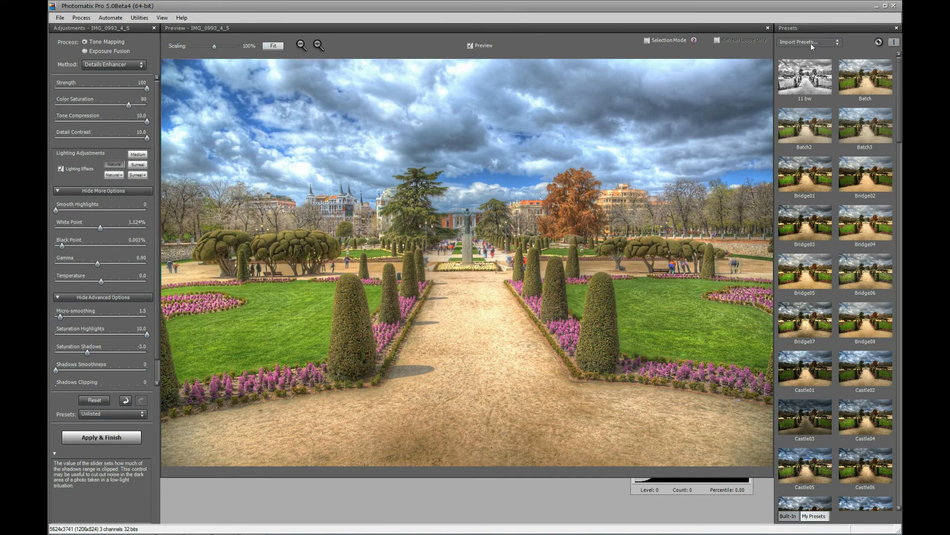
click(813, 44)
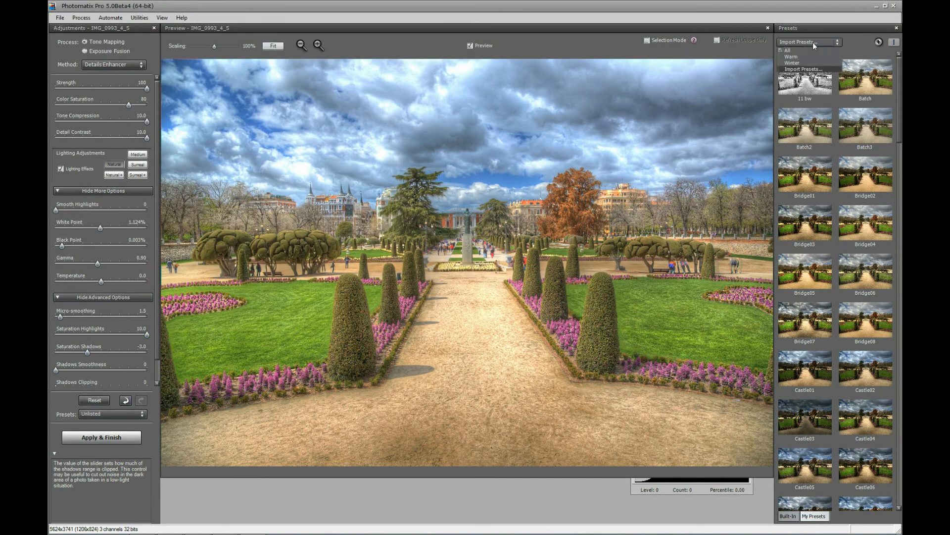
click(815, 70)
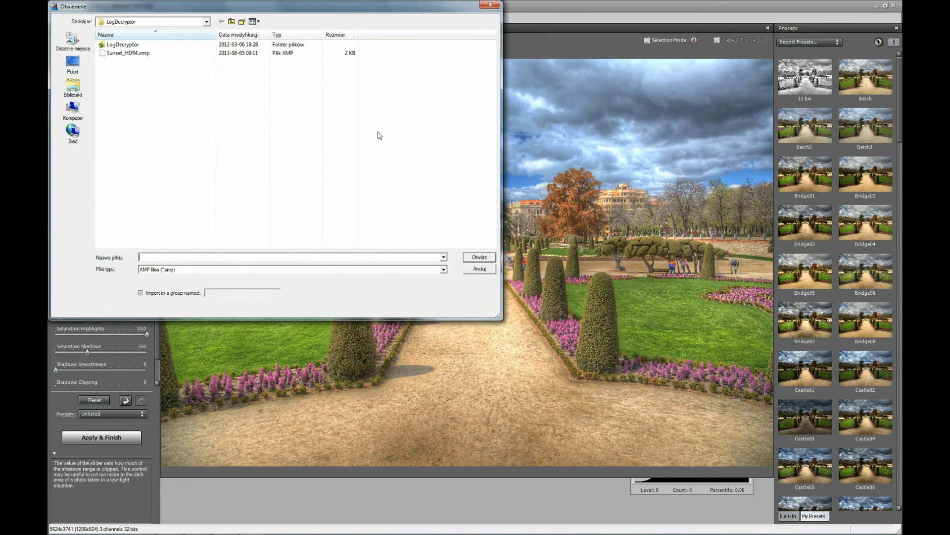
click(479, 269)
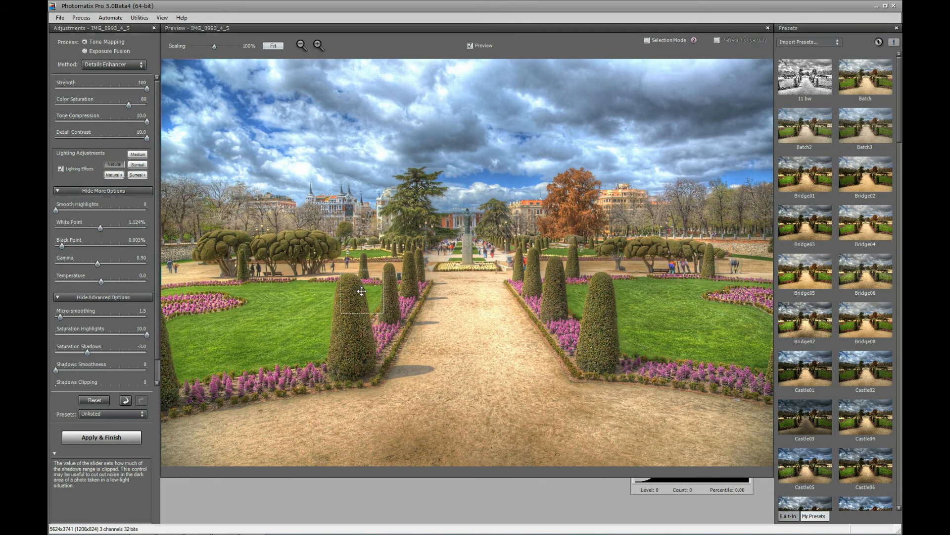
Apply the tone mapping to the full image and move the Finishing Touch window away from the photo's center.
click(91, 439)
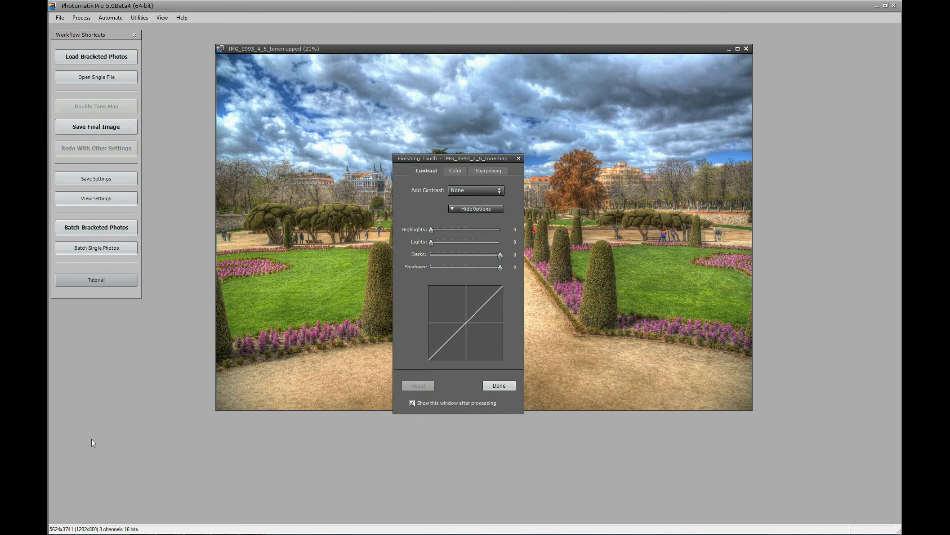
drag(423, 161, 474, 171)
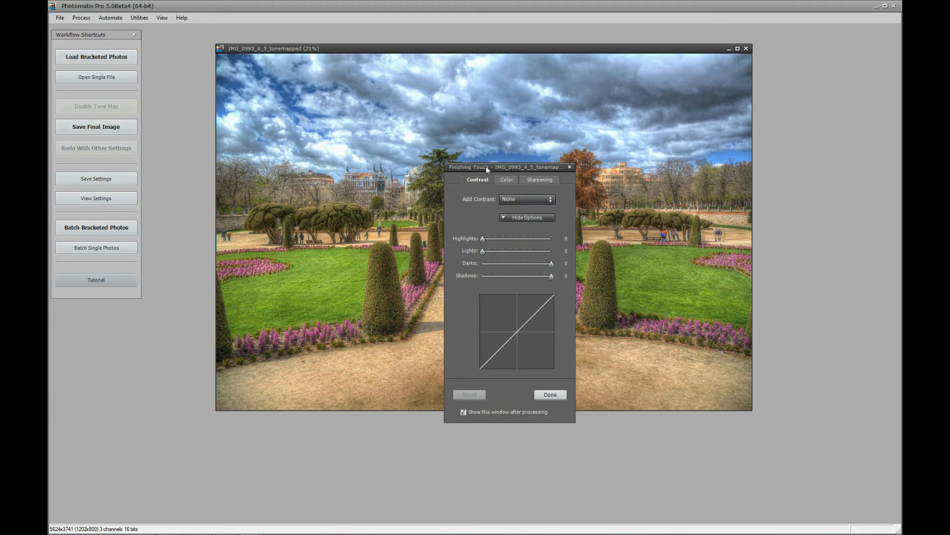
drag(477, 169, 678, 198)
Add Mild Contrast to the tone-mapped image, raise Highlights to 40 and lower Shadows further.
click(730, 225)
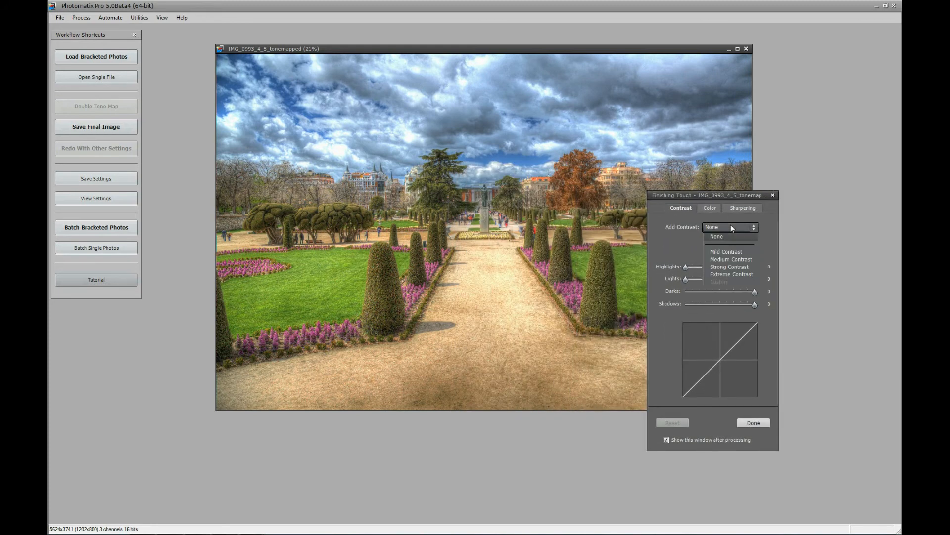
click(723, 254)
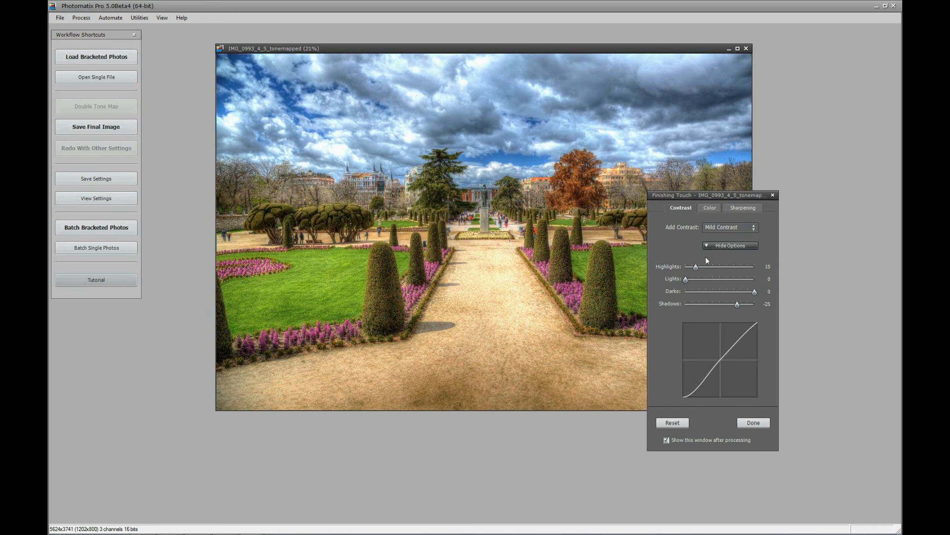
drag(696, 268, 713, 269)
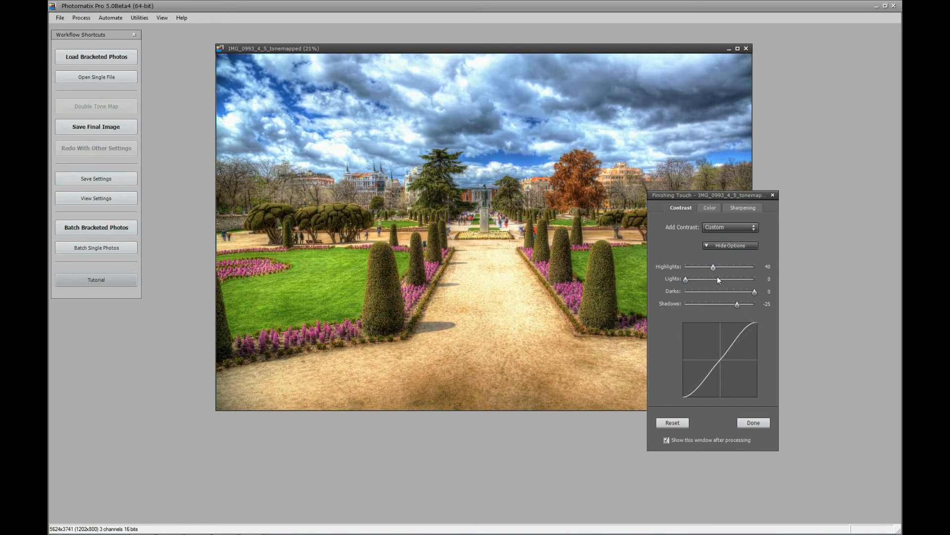
drag(738, 306, 723, 303)
Lower the saturation of Purple to -88, Magenta to -81 and Blue to about -49, and finish with Mild Sharpening.
click(707, 210)
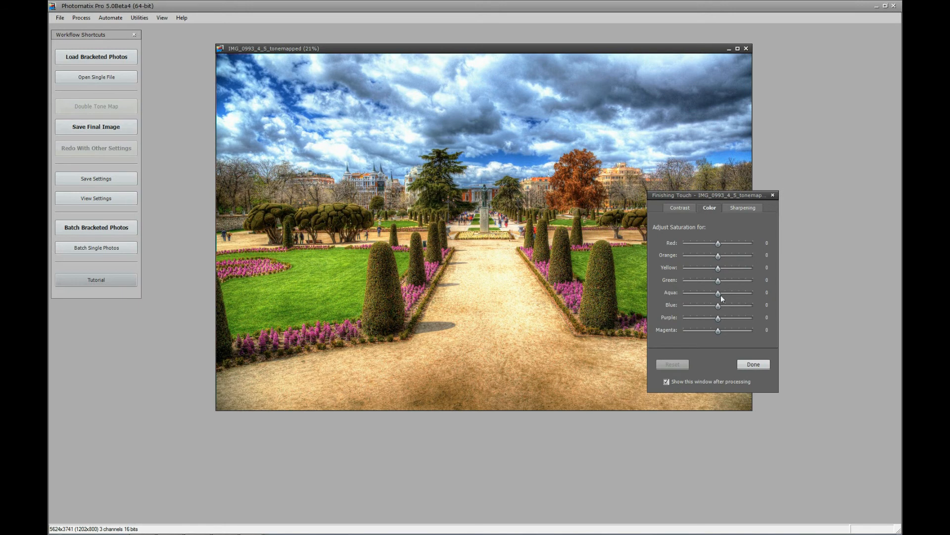
drag(719, 319, 695, 311)
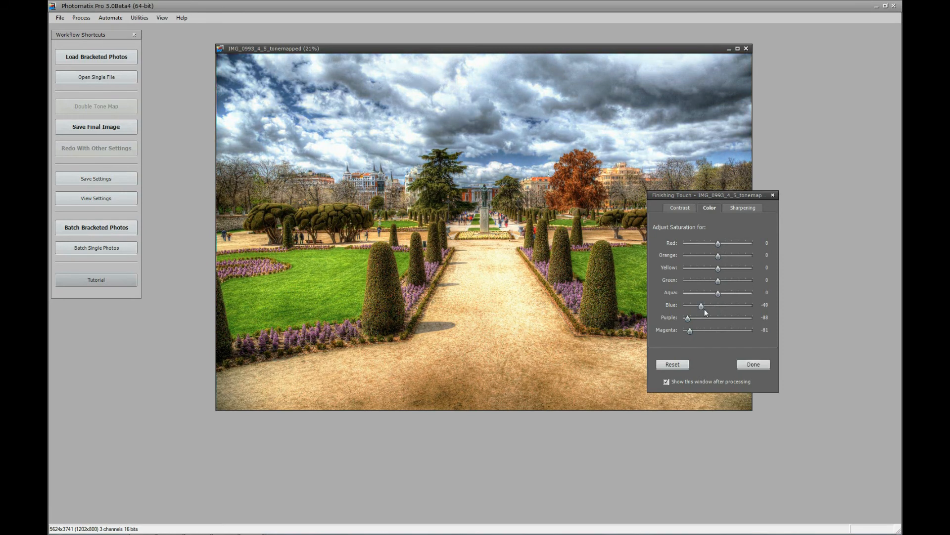
click(729, 208)
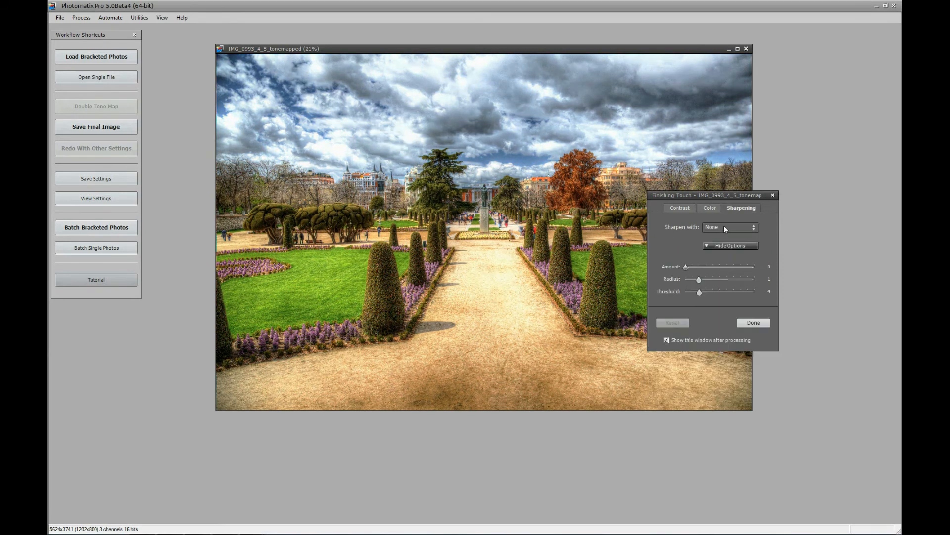
click(725, 227)
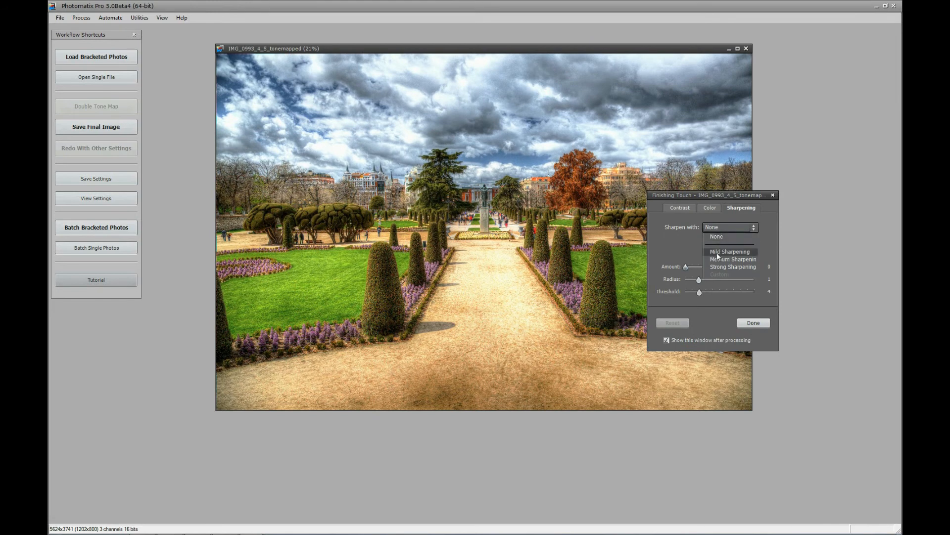
click(717, 253)
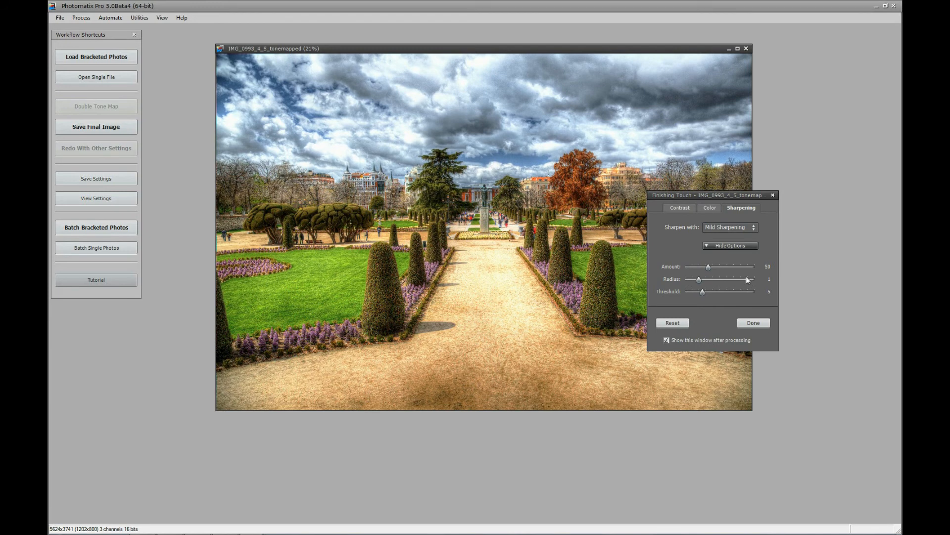
click(753, 323)
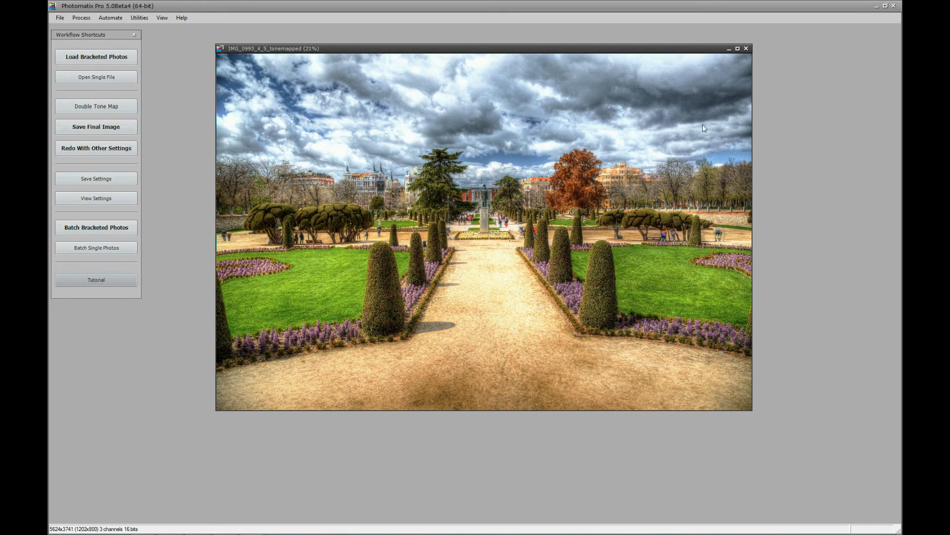
Save the final image as the JPEG IMG_0993_4_5_tonemapped.jpg without opening it in a viewer, and close the image.
click(115, 129)
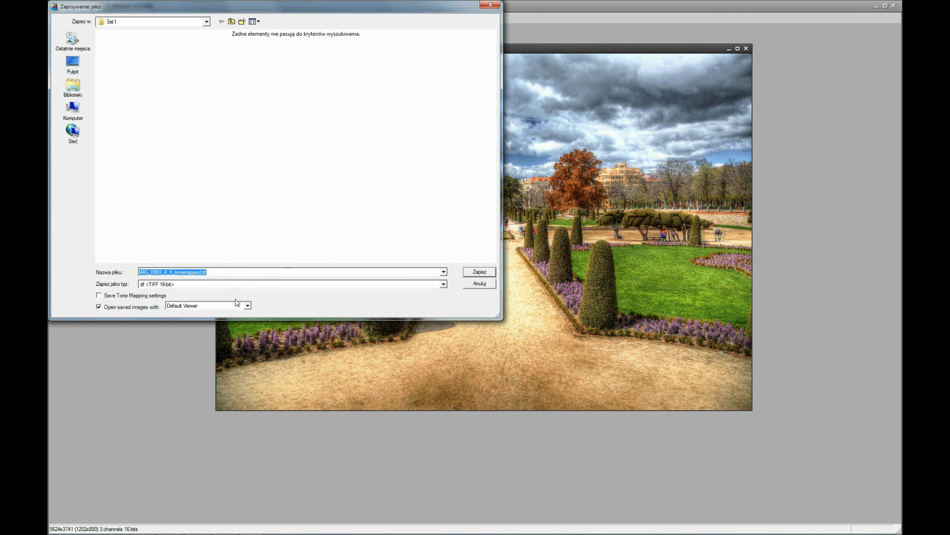
click(219, 284)
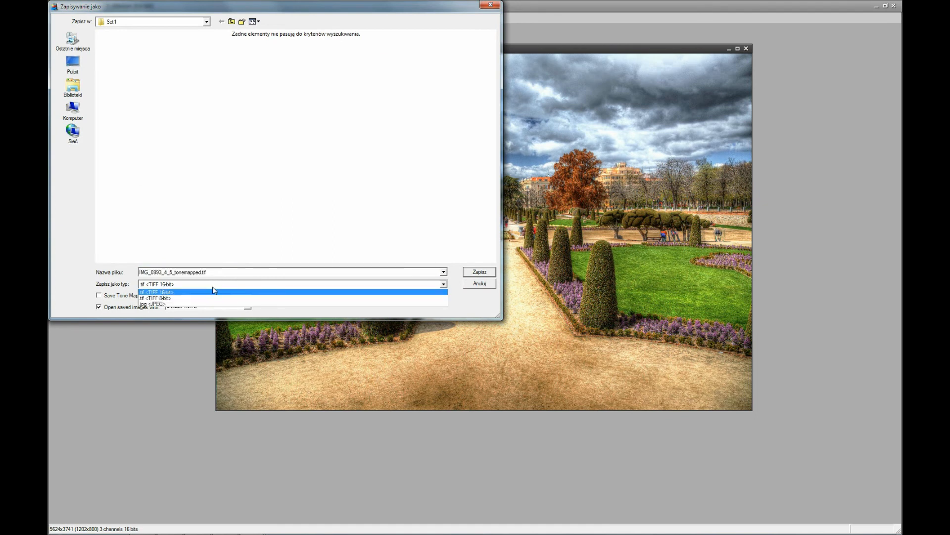
click(192, 304)
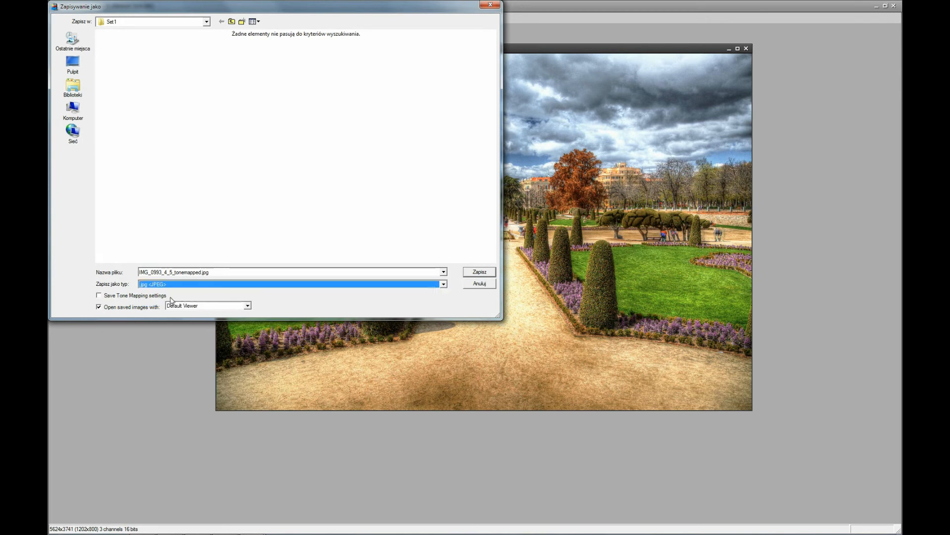
click(108, 308)
click(479, 271)
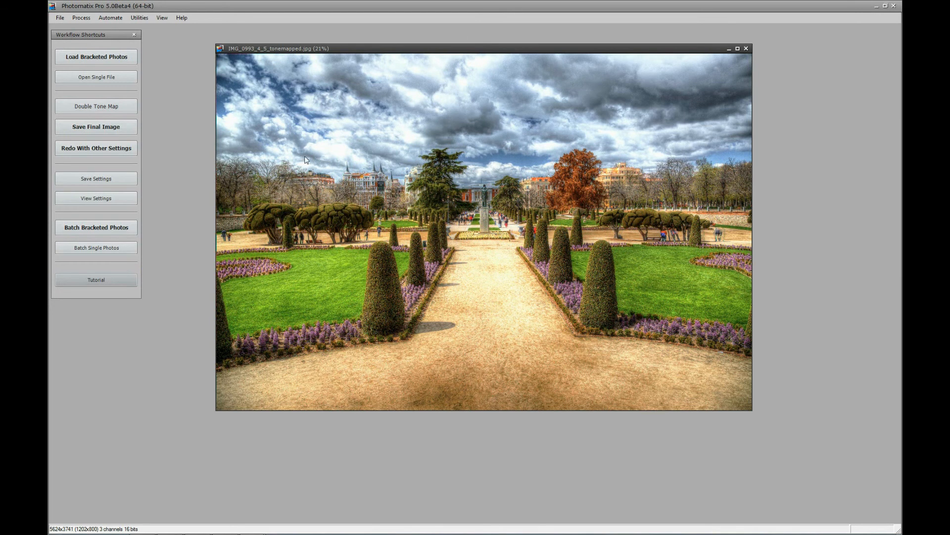
click(746, 48)
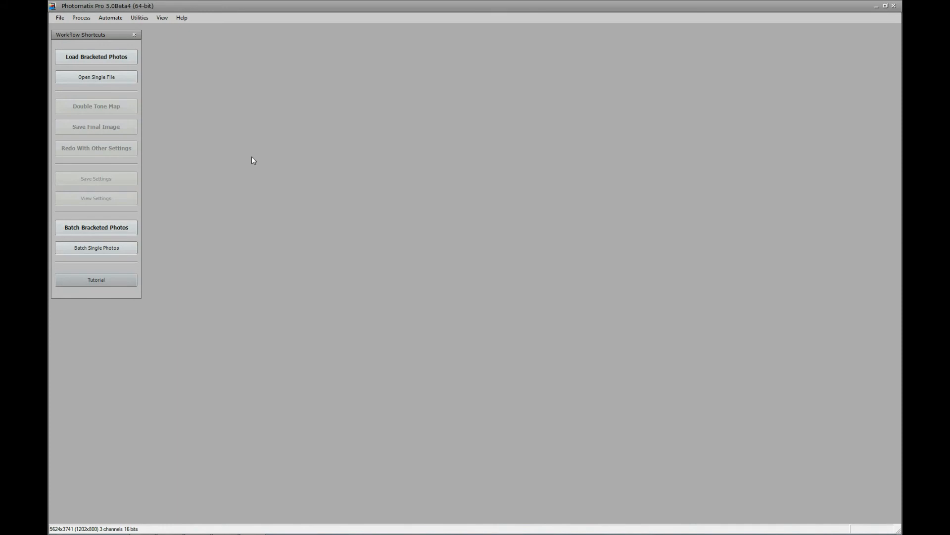
Load the three bracketed raw photos IMG_0744.CR2, IMG_0745.CR2 and IMG_0746.CR2 from the Set2 folder.
click(114, 57)
click(533, 247)
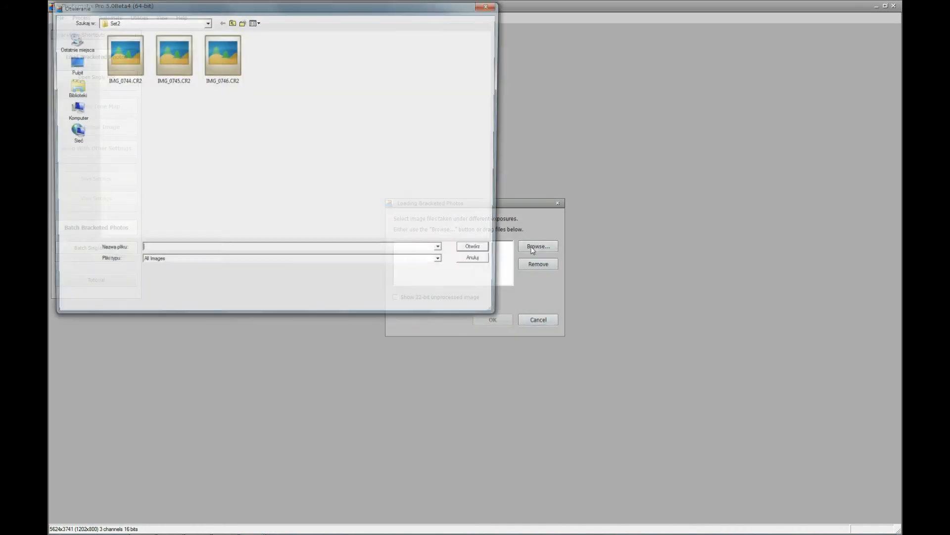
drag(114, 122, 241, 45)
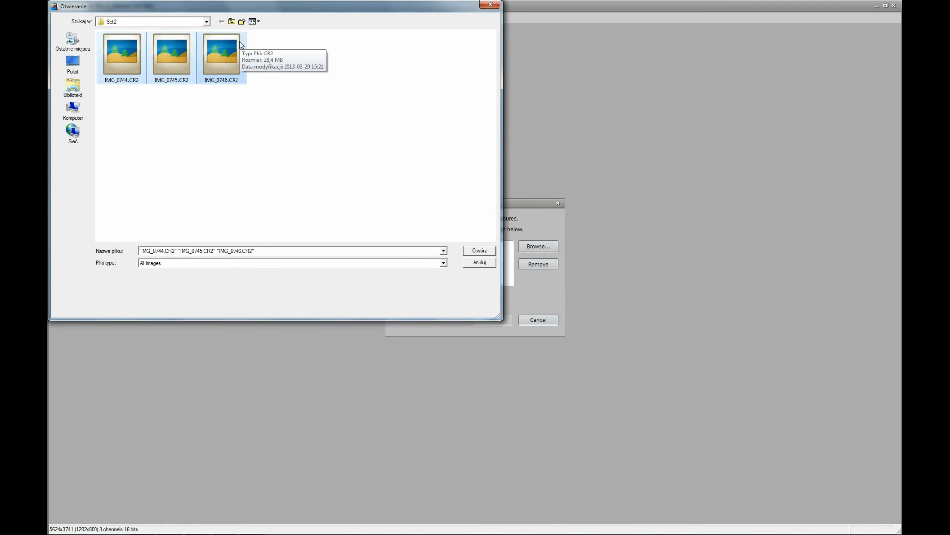
click(484, 251)
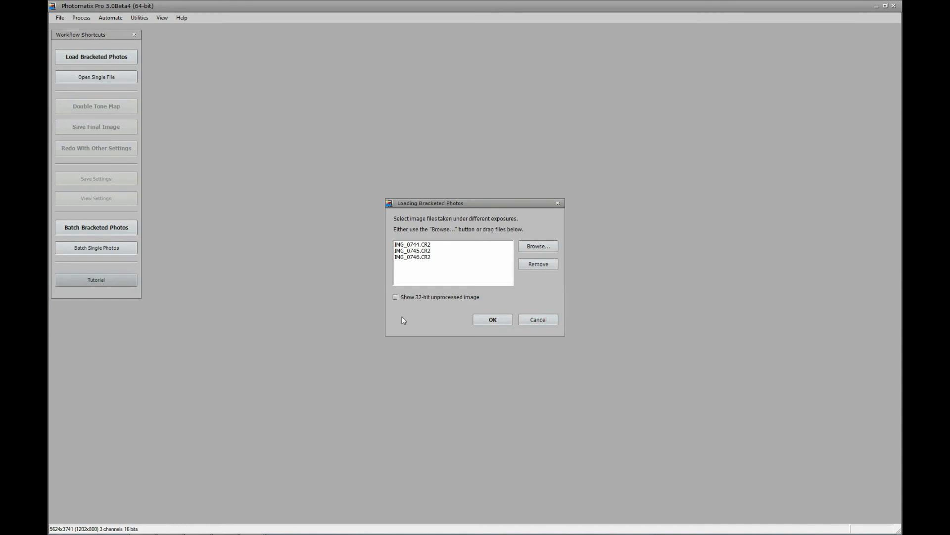
click(493, 320)
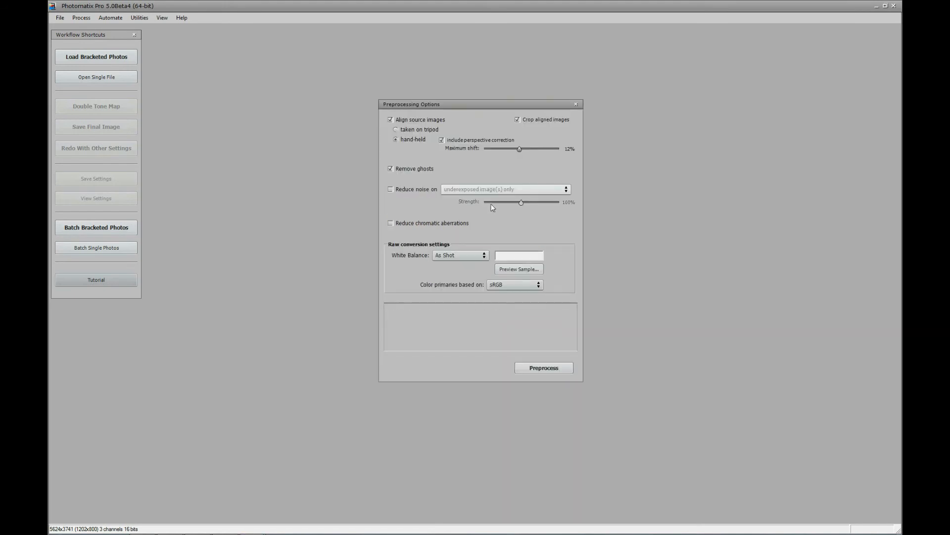
Review the ghost, noise and chromatic aberration options and preprocess the photos with hand-held alignment and ghost removal only.
mouse_move(404, 173)
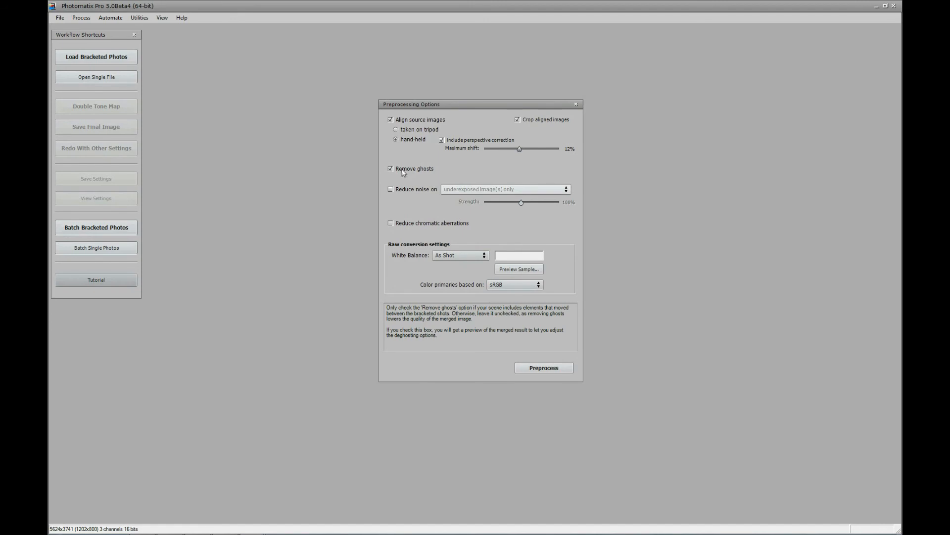
mouse_move(394, 194)
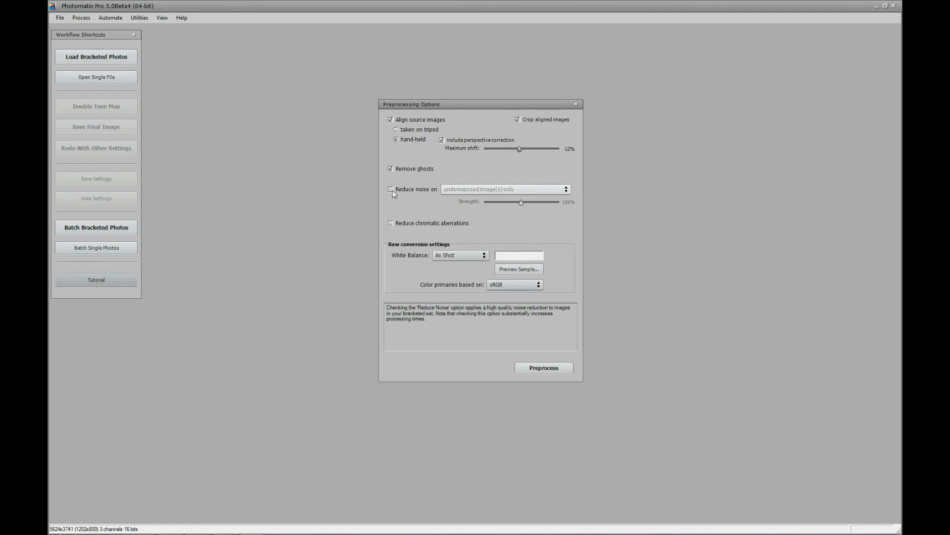
mouse_move(388, 228)
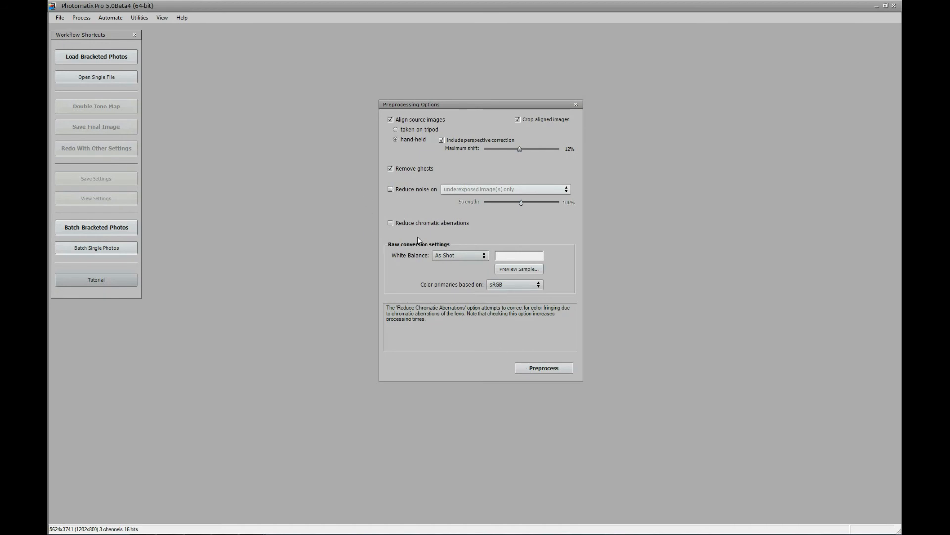
click(546, 368)
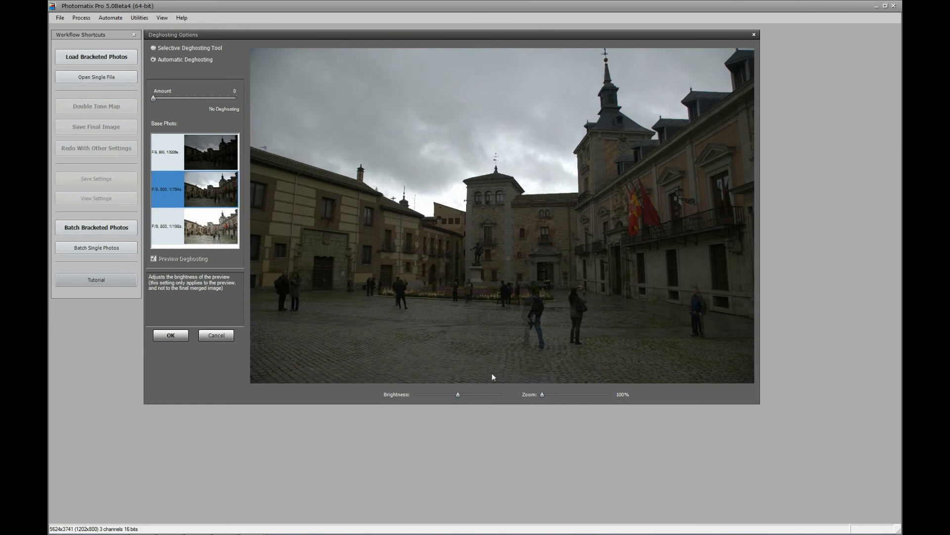
Enlarge the deghosting preview to 129% and darken its brightness slightly.
drag(541, 394, 566, 394)
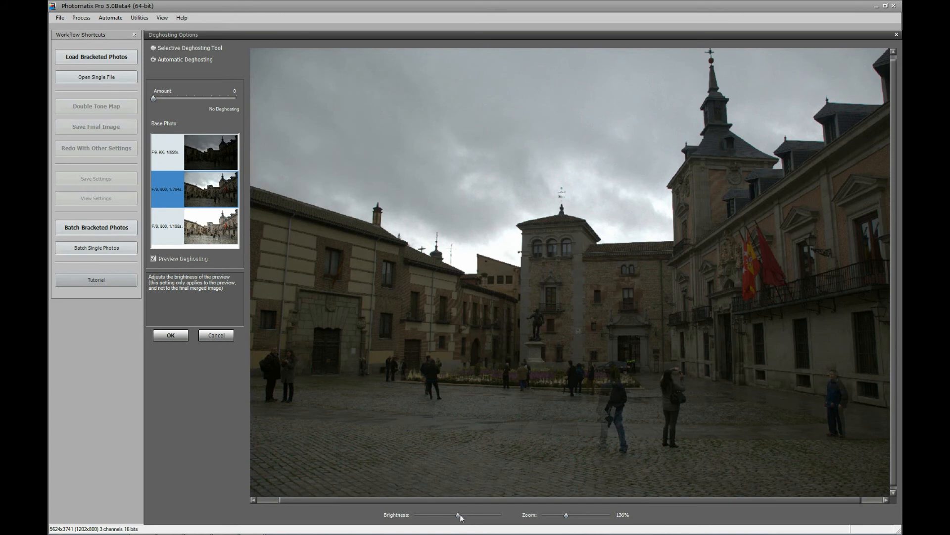
drag(452, 515, 455, 516)
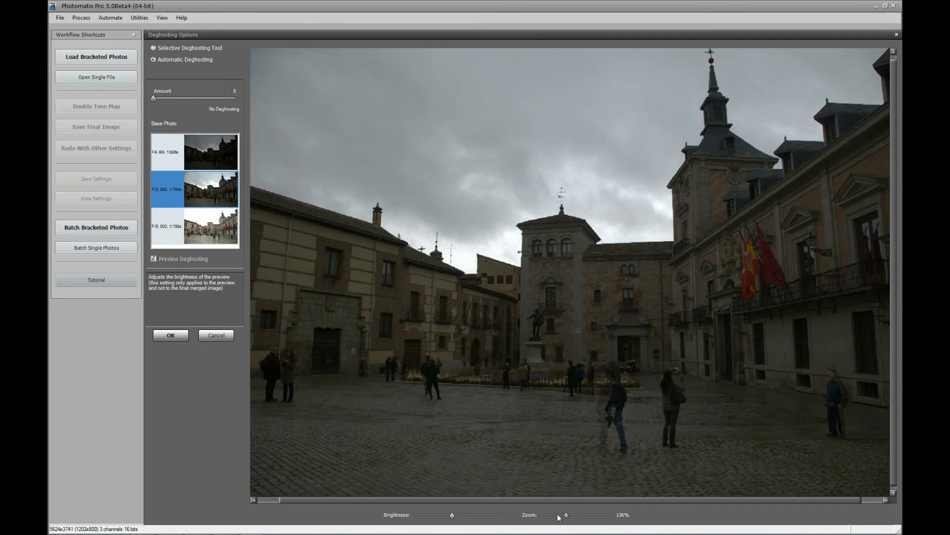
drag(567, 515, 563, 515)
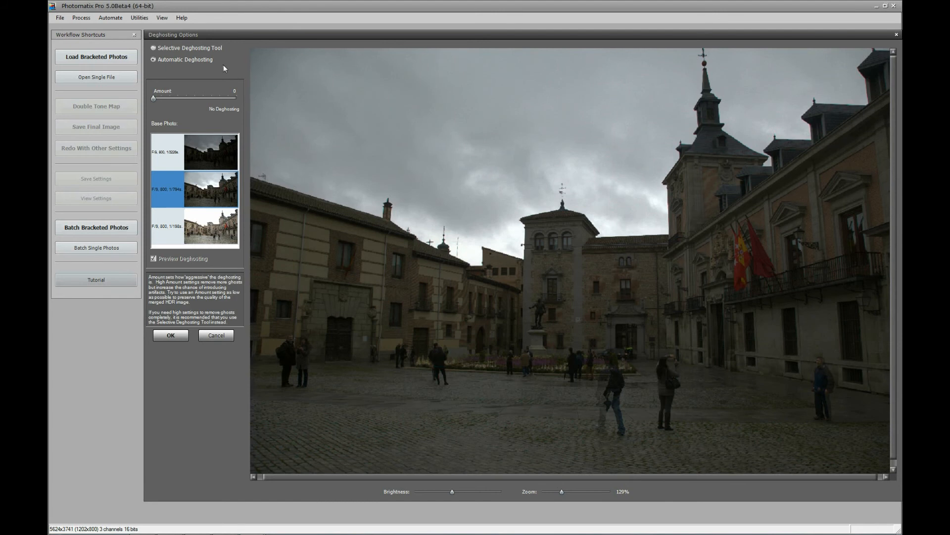
Outline the ghosted walking man with the Selective Deghosting Tool, examine the alternative photos for the region and remove the marking.
click(198, 47)
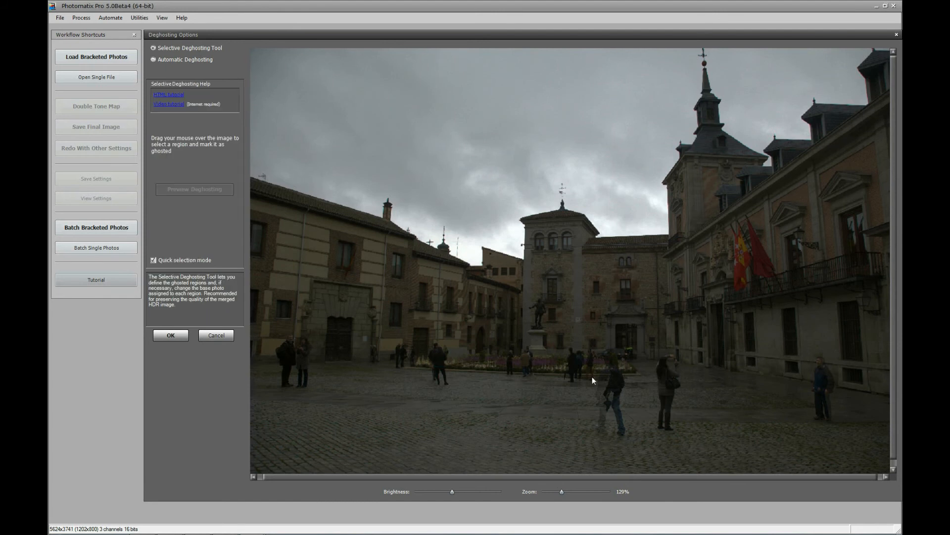
mouse_move(588, 367)
mouse_down()
mouse_move(595, 340)
mouse_move(624, 342)
mouse_move(651, 397)
mouse_move(652, 429)
mouse_up()
mouse_move(605, 460)
mouse_down()
mouse_move(578, 446)
mouse_move(576, 388)
mouse_up()
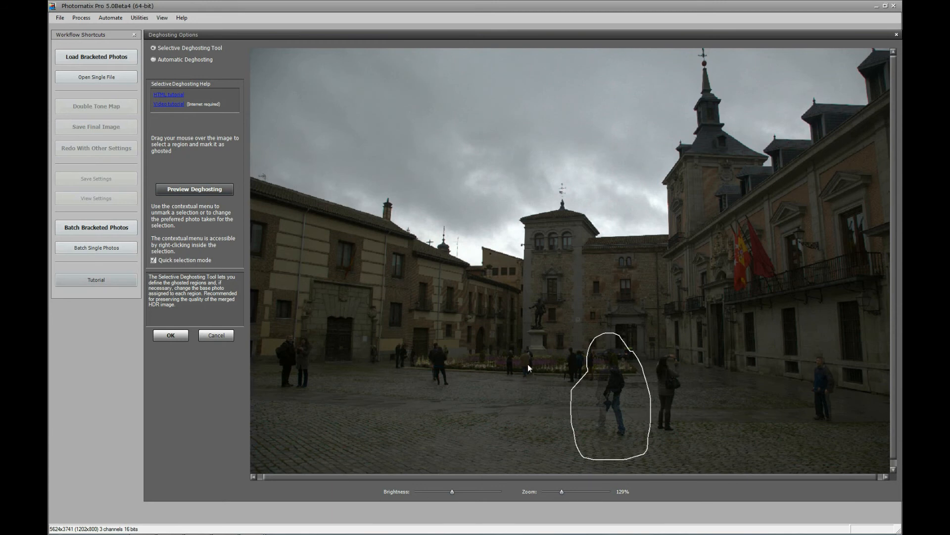
right_click(618, 387)
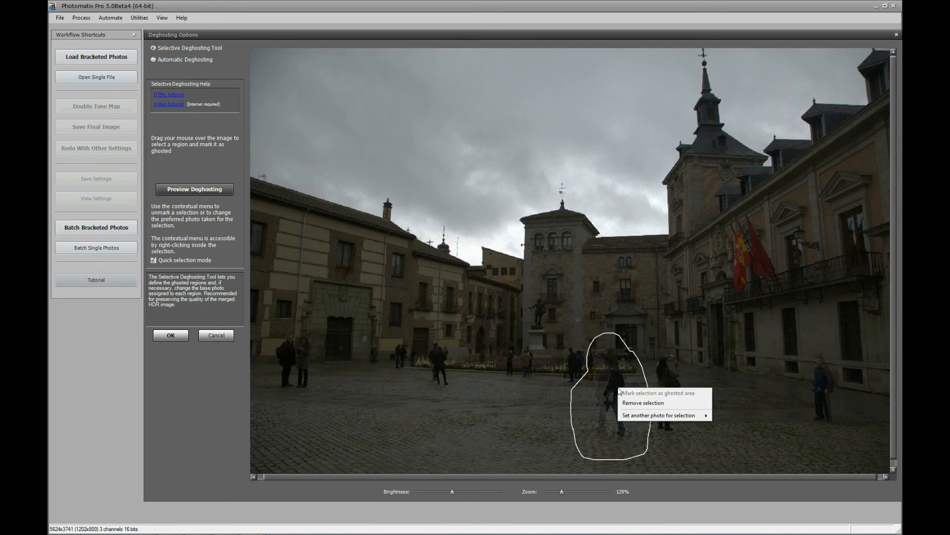
mouse_move(637, 416)
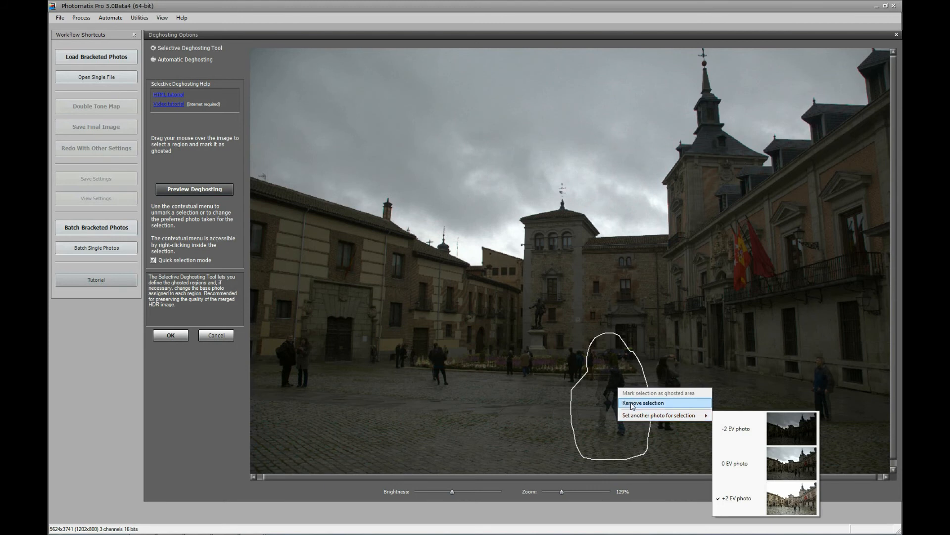
click(638, 403)
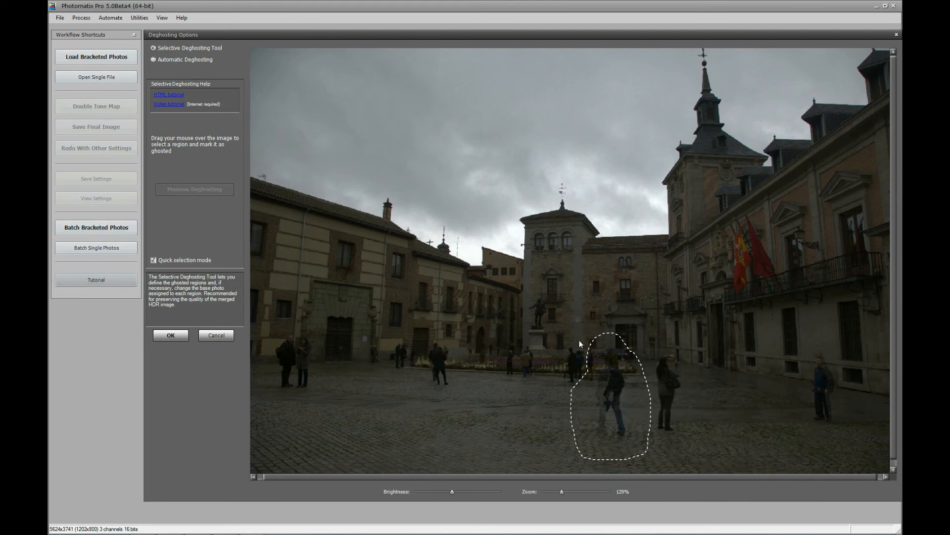
Mark the ghosted walking man with a fresh outline, preview the deghosting and remove the selection.
drag(591, 354, 601, 349)
drag(649, 388, 643, 452)
drag(568, 377, 569, 375)
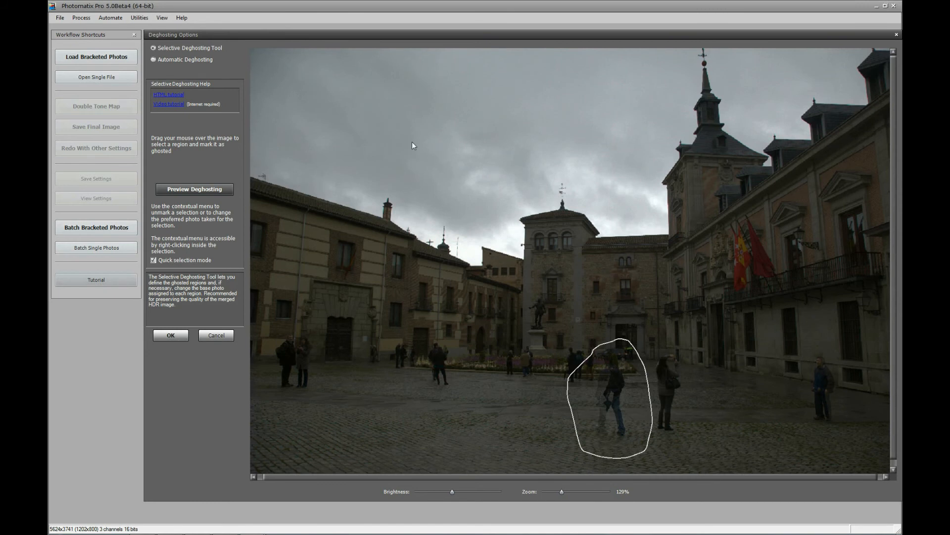
click(218, 189)
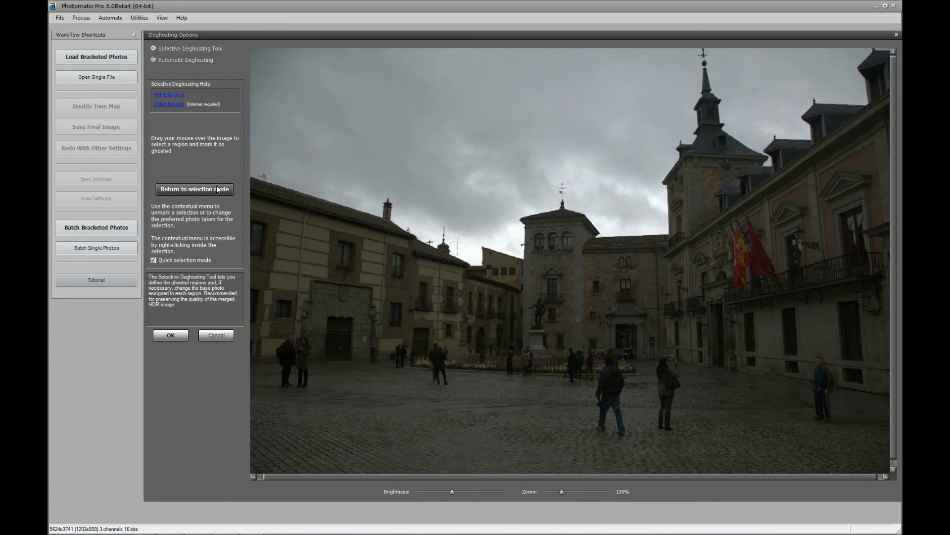
click(218, 189)
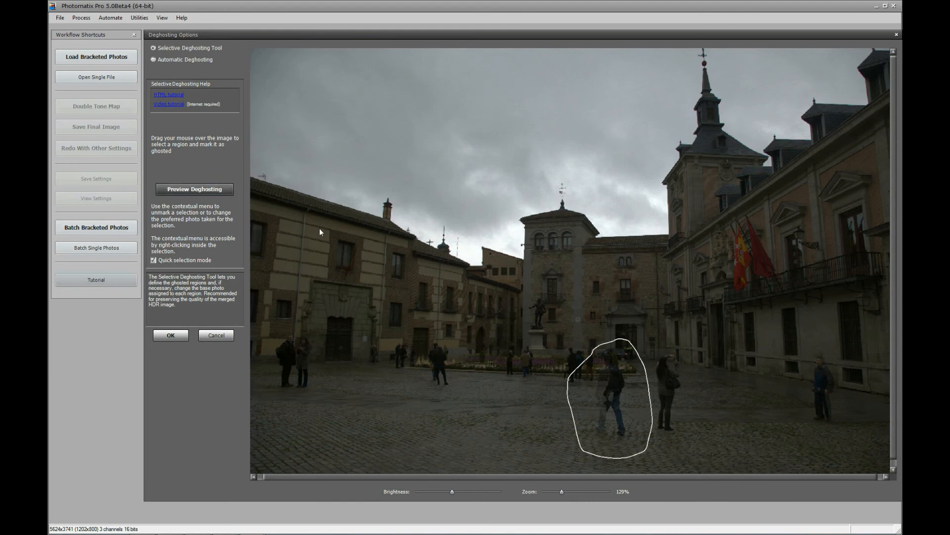
right_click(622, 396)
click(637, 409)
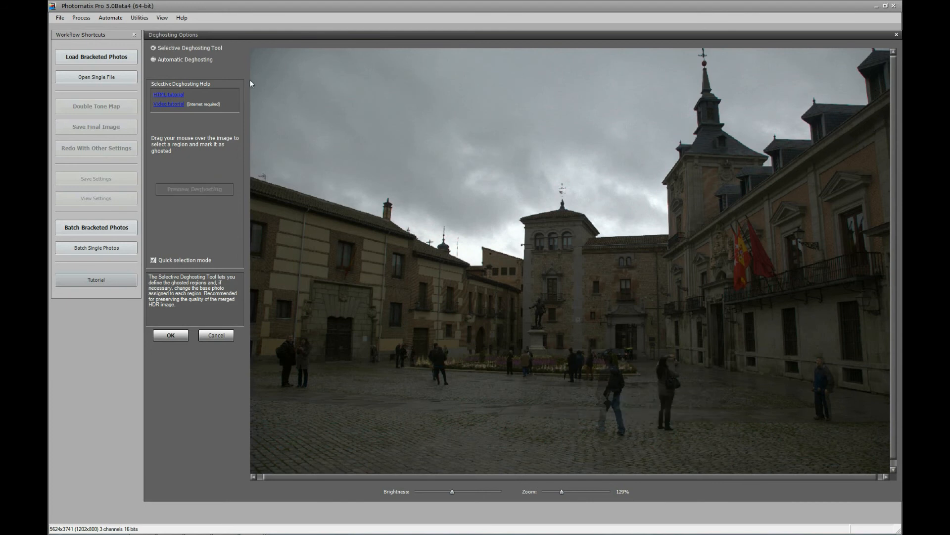
Try Automatic Deghosting on the square photo at an amount of 55 and at higher amounts.
click(204, 60)
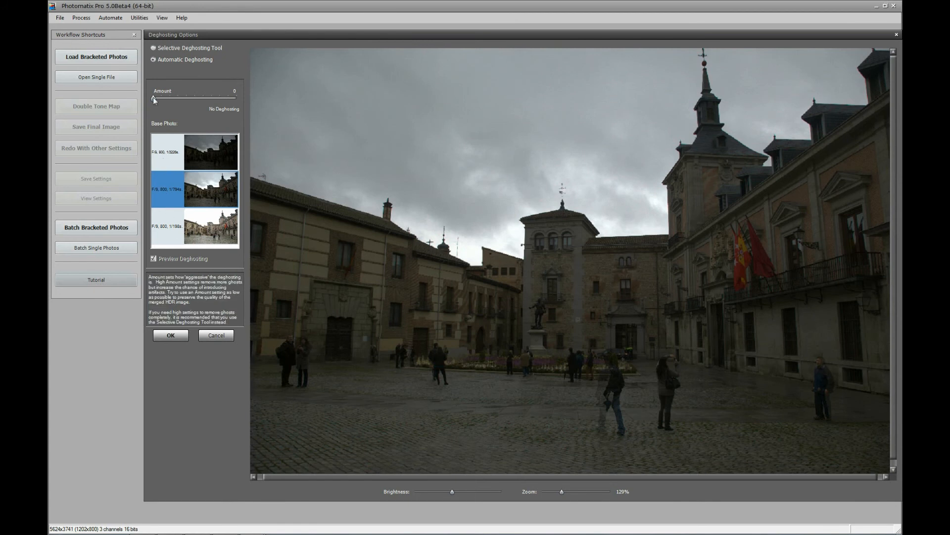
drag(153, 97, 189, 103)
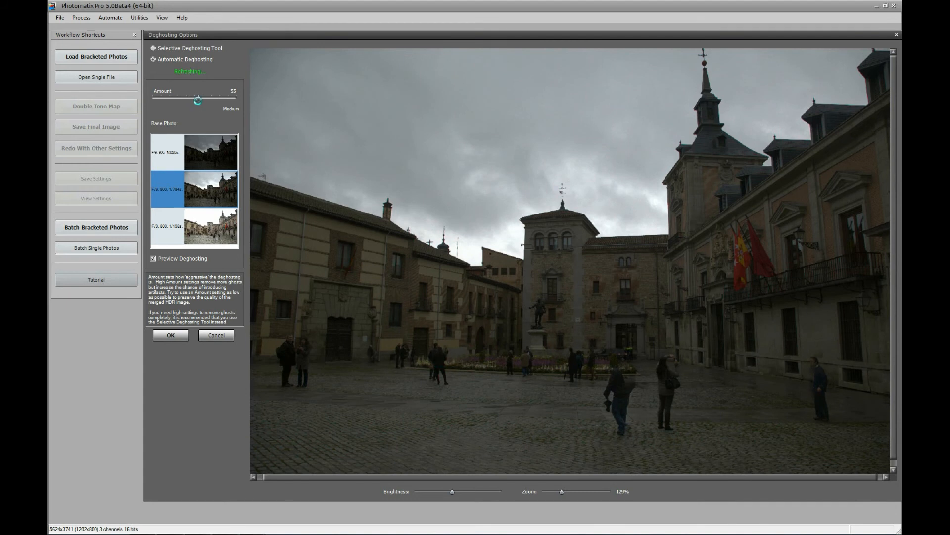
click(213, 100)
click(218, 100)
Return to the Selective Deghosting Tool and outline the walking man as a ghosted area.
click(185, 50)
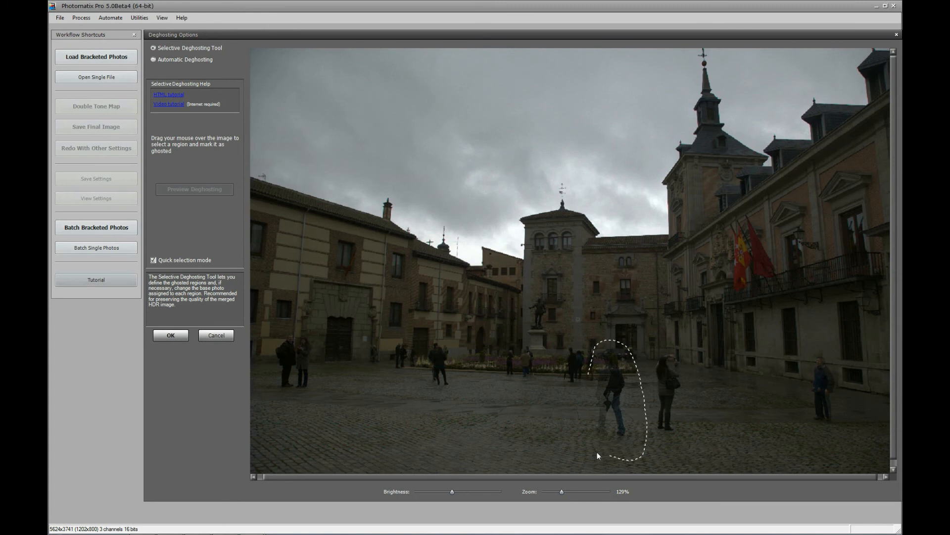
drag(578, 434, 585, 377)
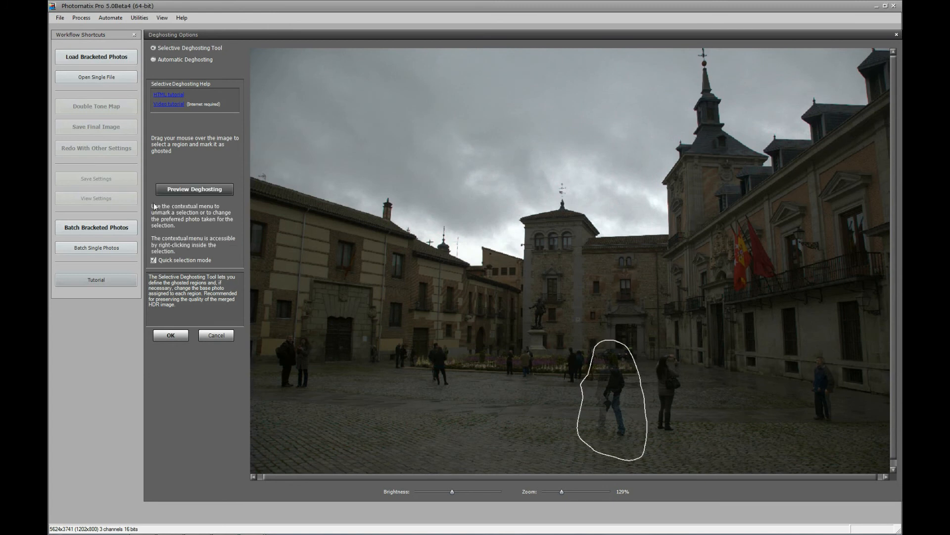
Preview the deghosting of the outlined walking man and accept it to finish merging the square photos.
click(176, 189)
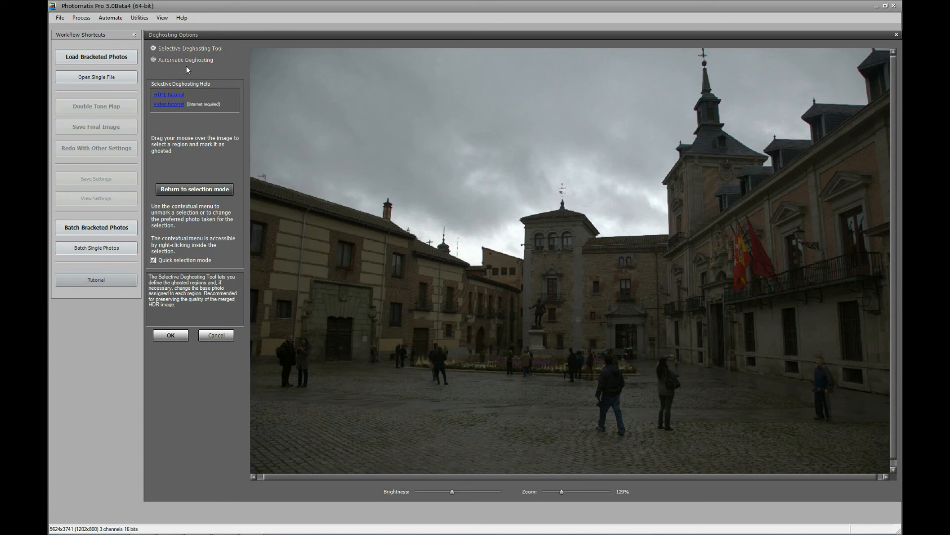
click(171, 335)
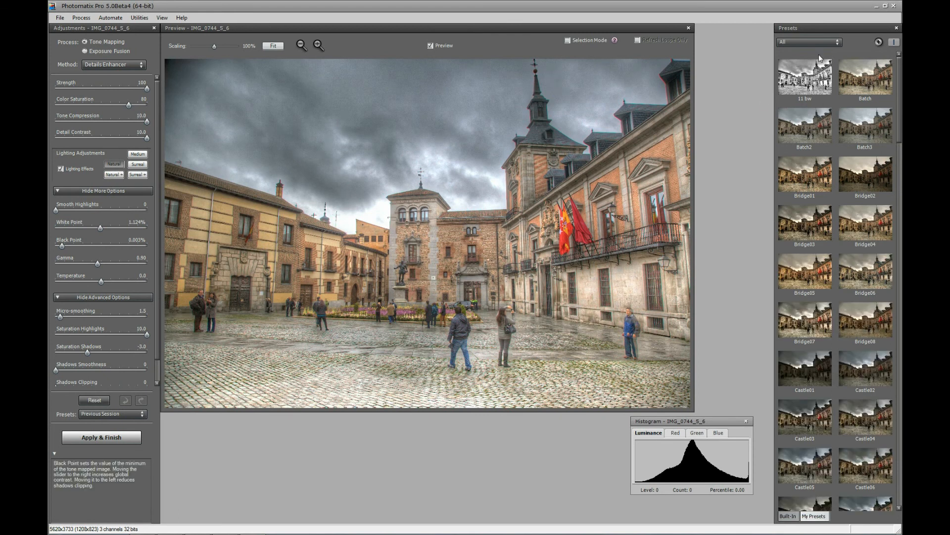
Set the tone mapping method to Contrast Optimizer and inspect the deghosted walking man in the loupe.
click(106, 65)
click(103, 78)
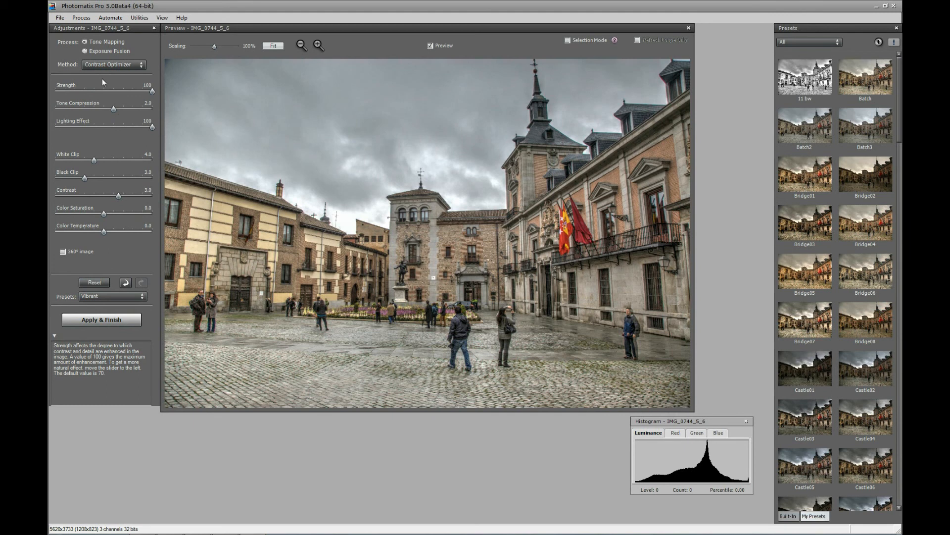
click(459, 320)
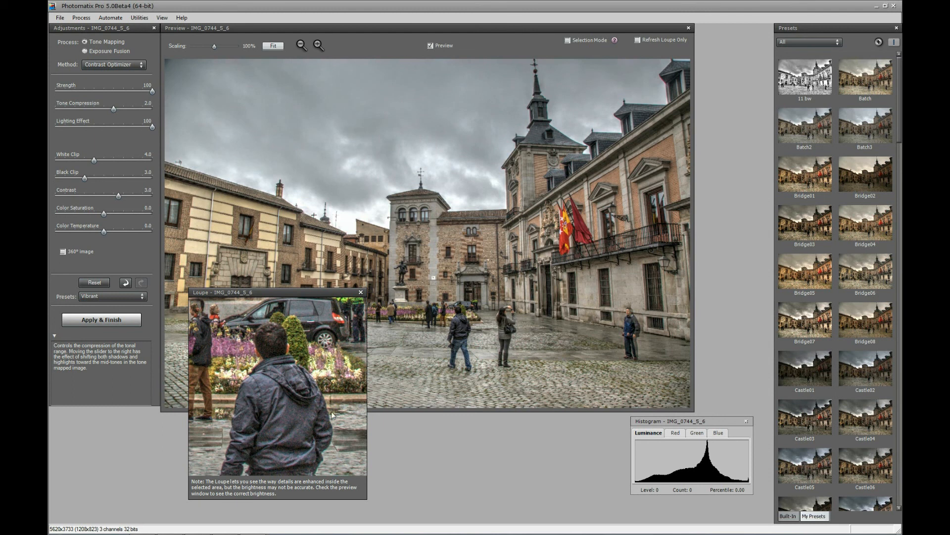
click(361, 292)
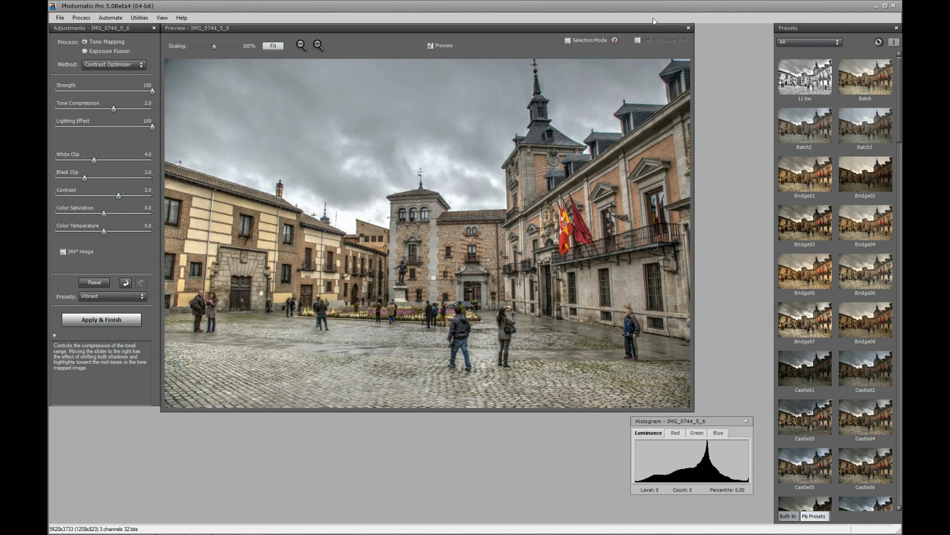
Close the tone mapping preview and the merged square image without saving.
click(687, 29)
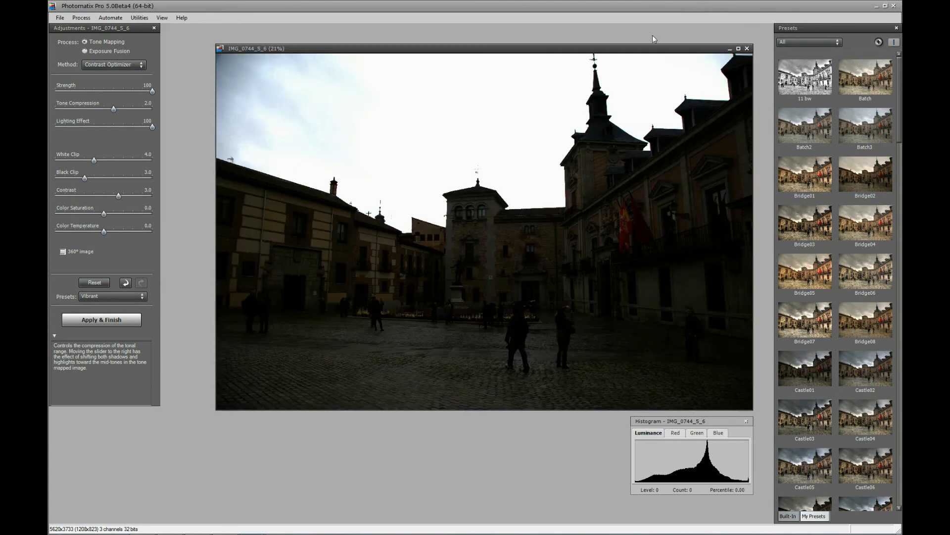
click(747, 48)
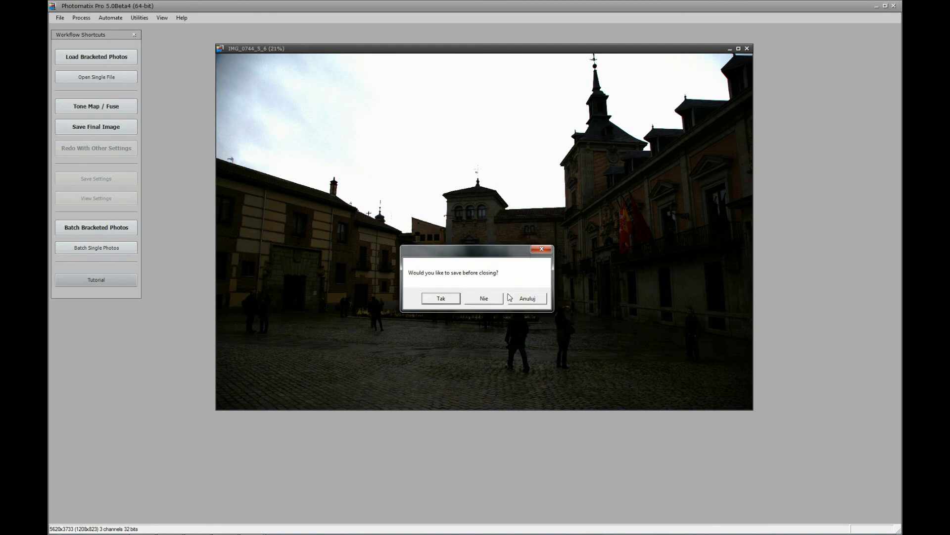
click(487, 300)
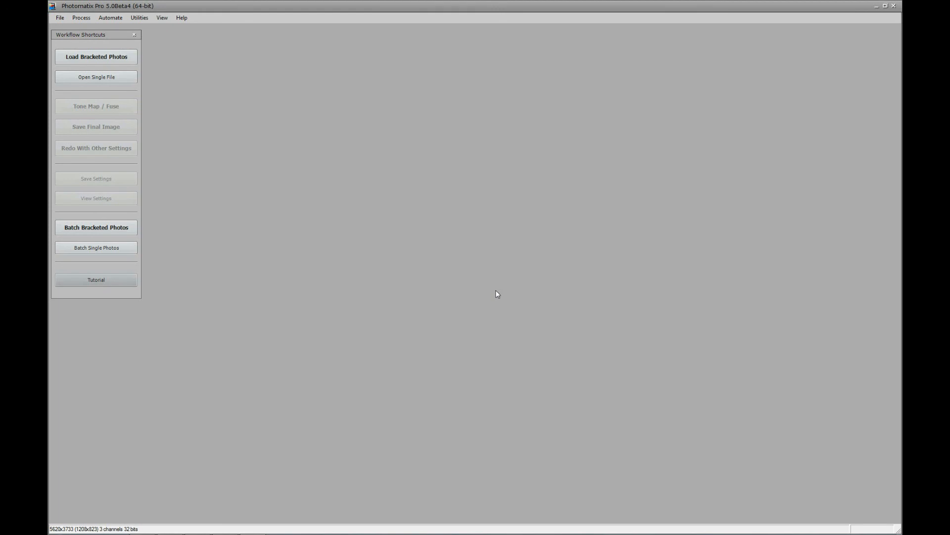
Switch to Lightroom and select the three bracketed photos of the tower building reflected in the puddle.
mouse_move(229, 527)
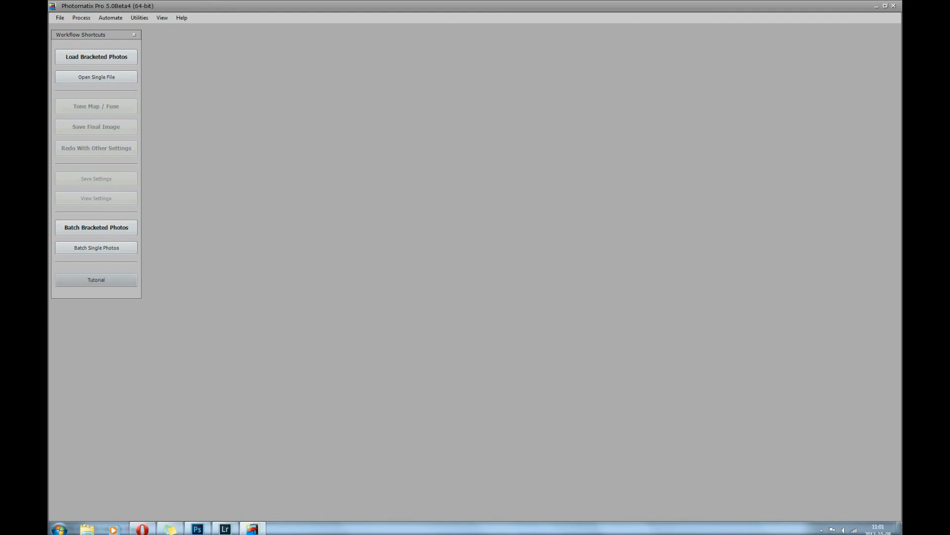
click(301, 465)
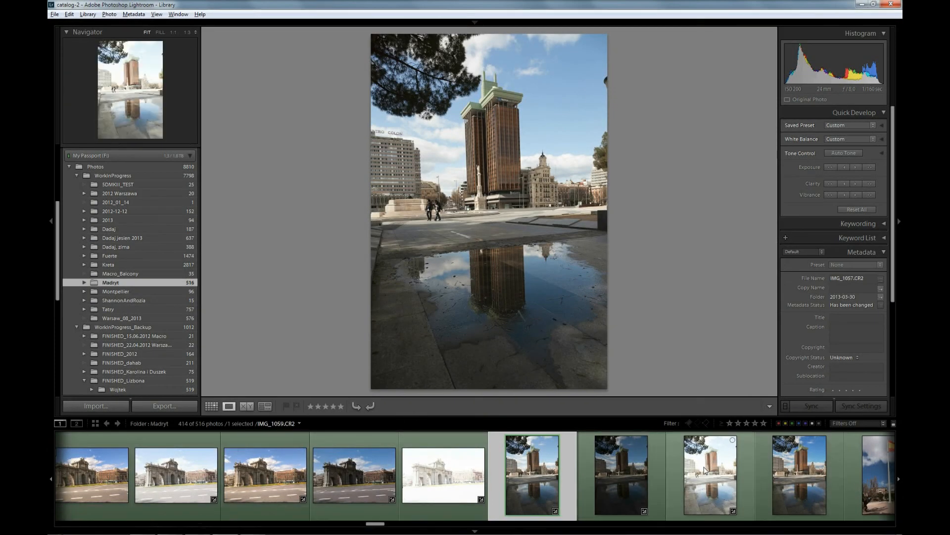
shift+click(706, 470)
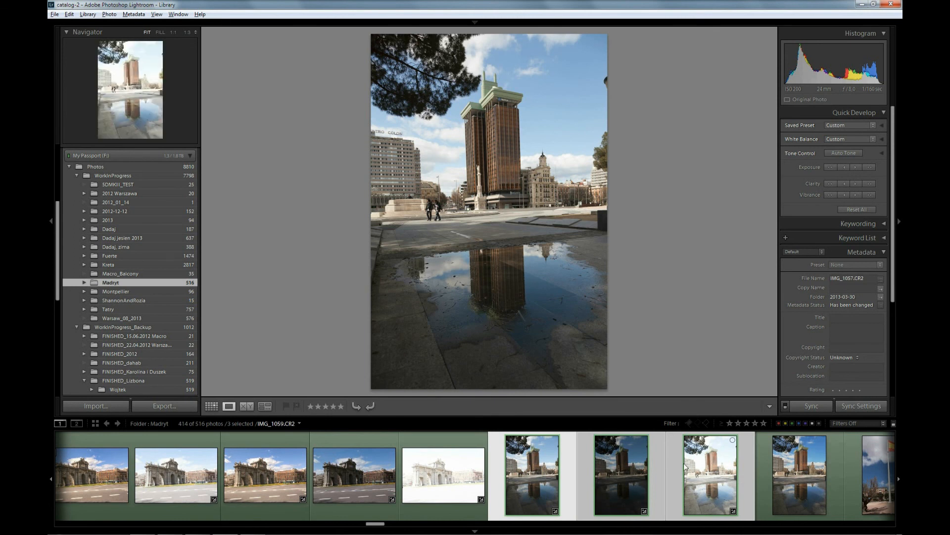
Compare the three selected exposures and return to IMG_1057.CR2.
key(Right)
key(Right)
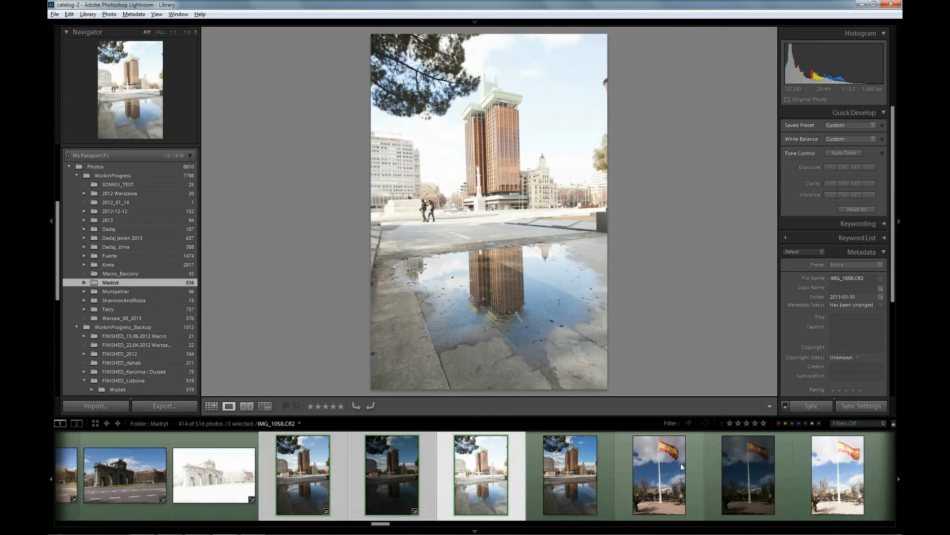
key(Left)
key(Left)
key(Left)
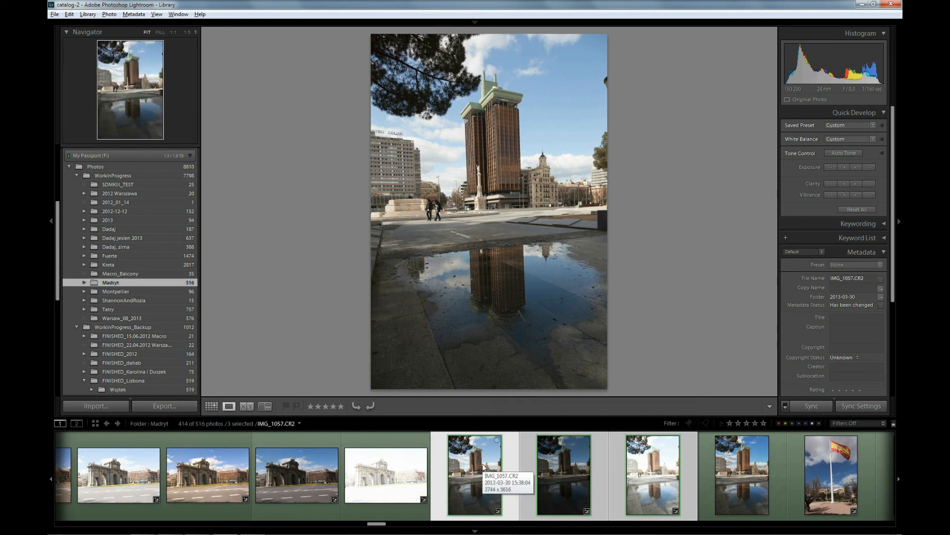
Export the three selected photos to Photomatix Pro with ghost removal turned off, keeping the other processing settings.
right_click(484, 465)
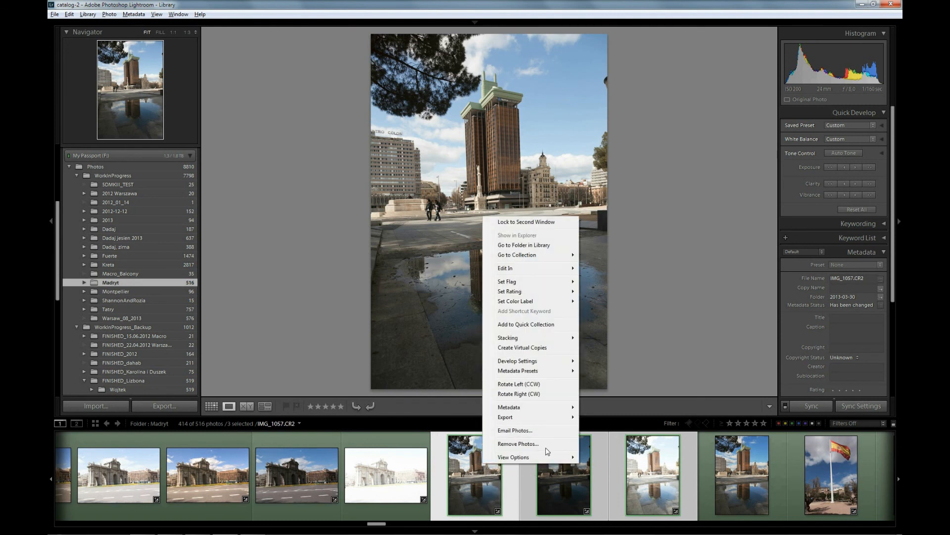
mouse_move(558, 420)
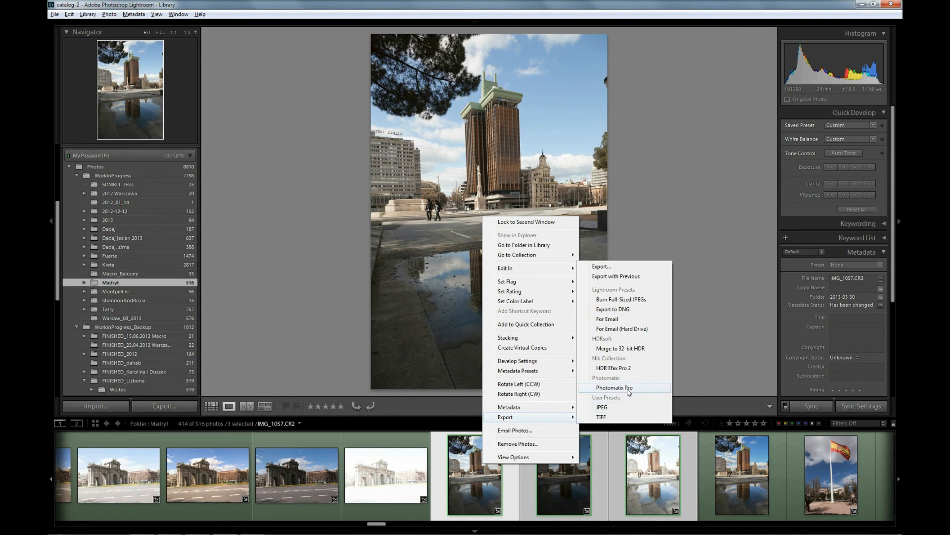
click(614, 387)
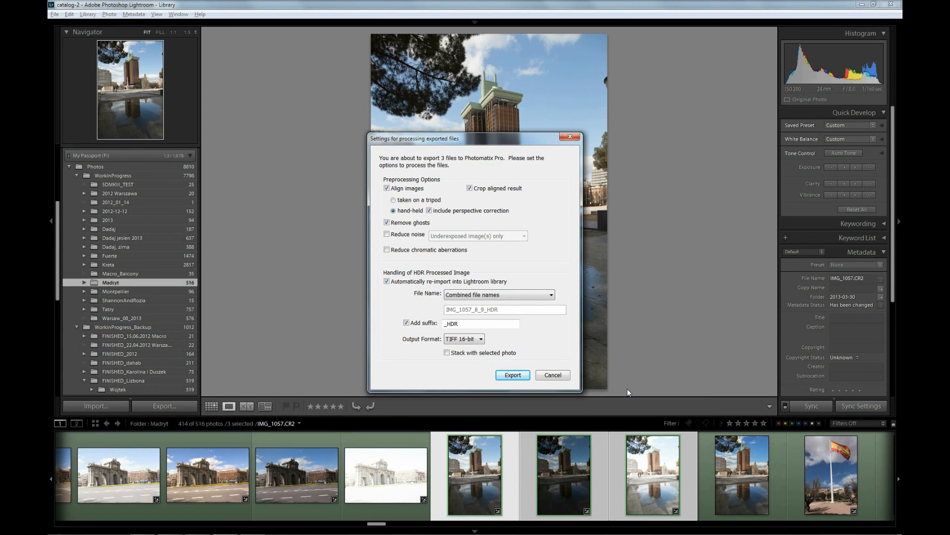
click(404, 224)
click(513, 375)
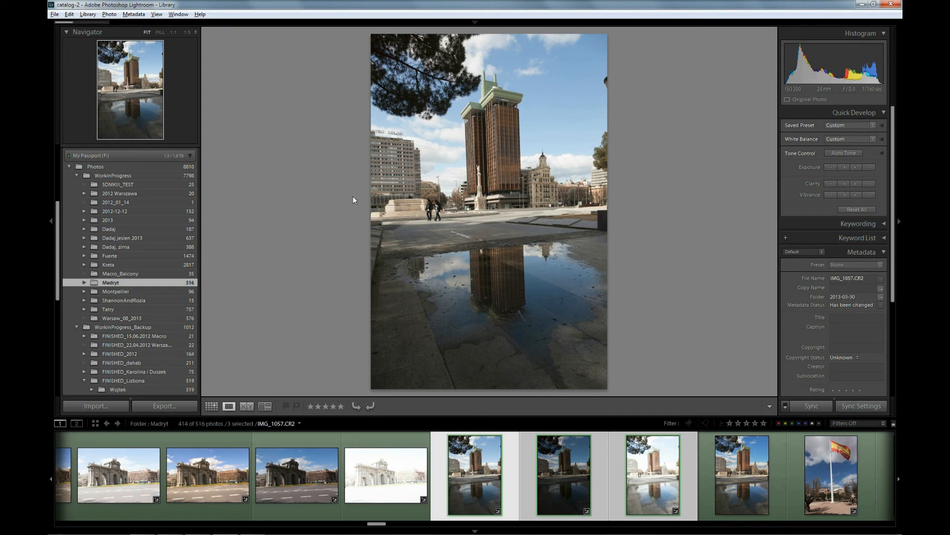
Save and re-import the tone-mapped tower image, then switch to Lightroom and display IMG_1057_8_9_HDR.tif.
mouse_move(91, 28)
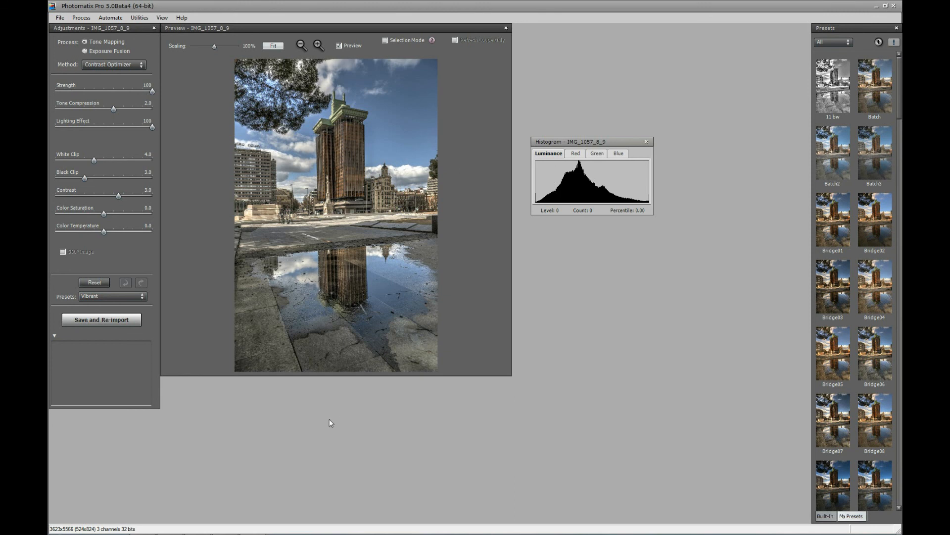
click(98, 320)
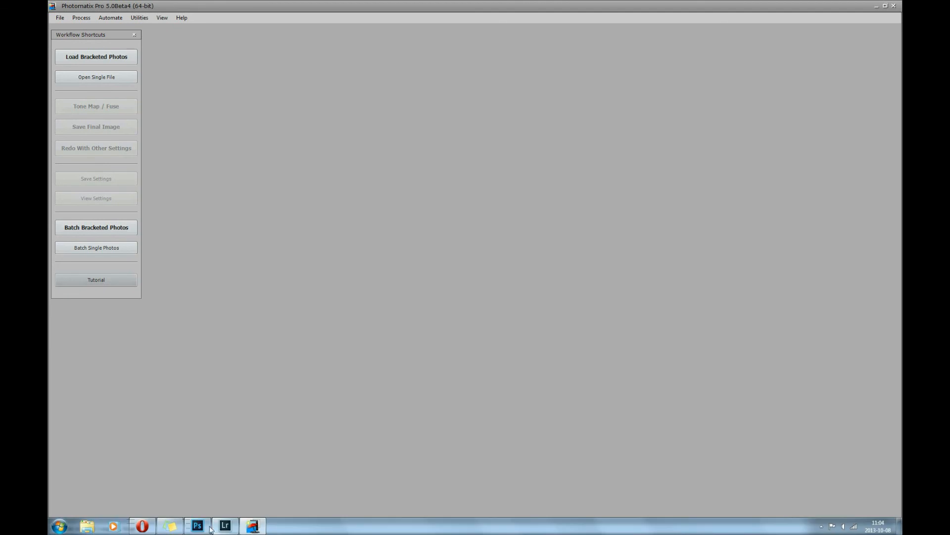
click(225, 525)
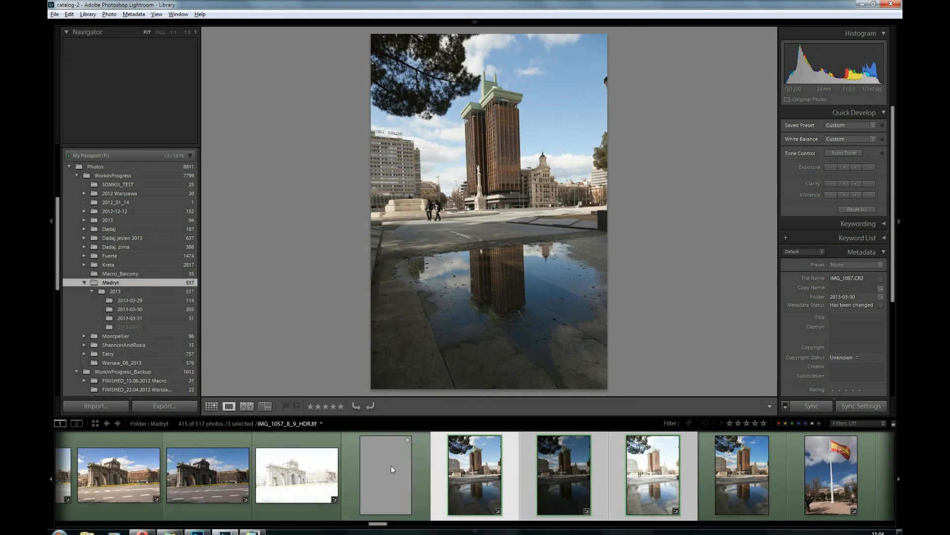
click(392, 469)
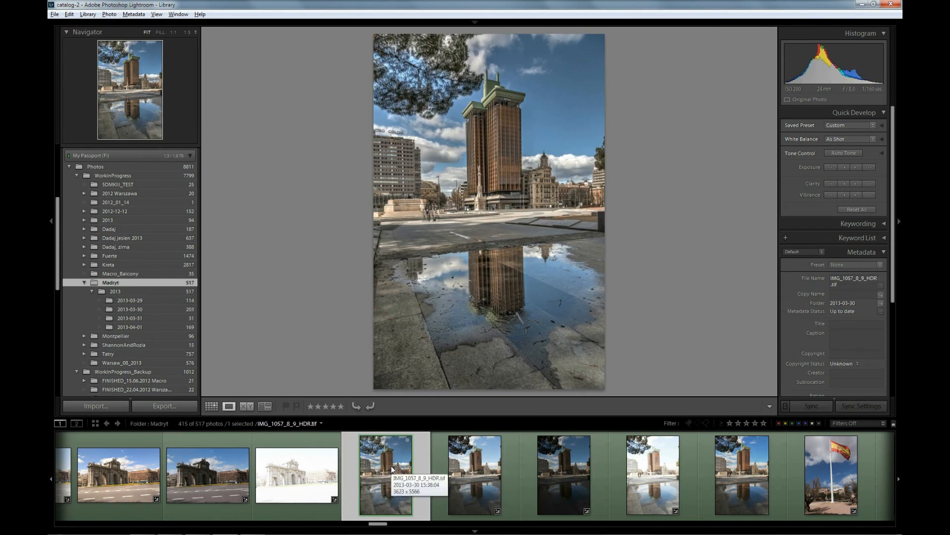